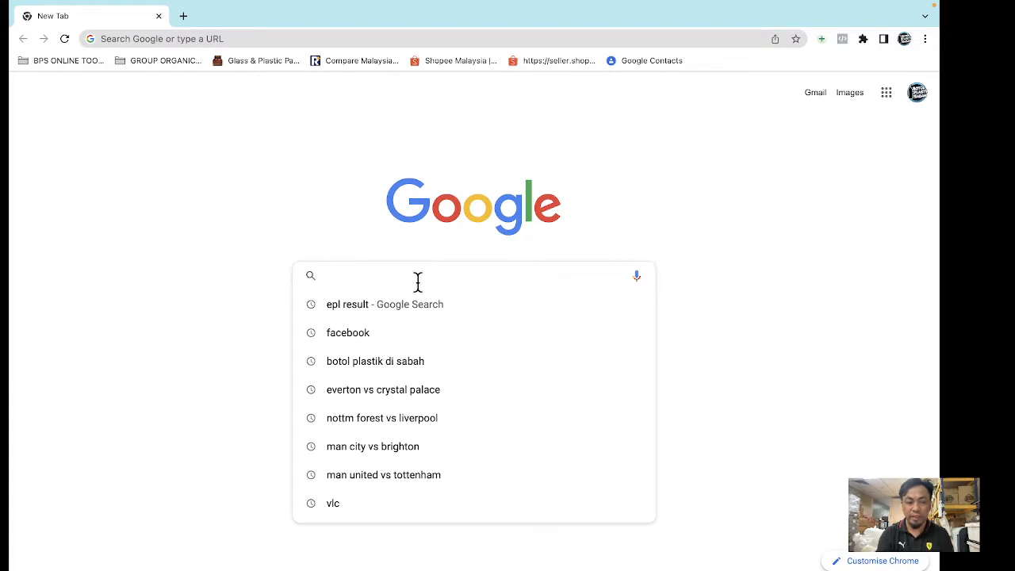
# Search Google for "facebook" and open the Facebook website from the results.
pyautogui.write('facebook')
pyautogui.press('Return')
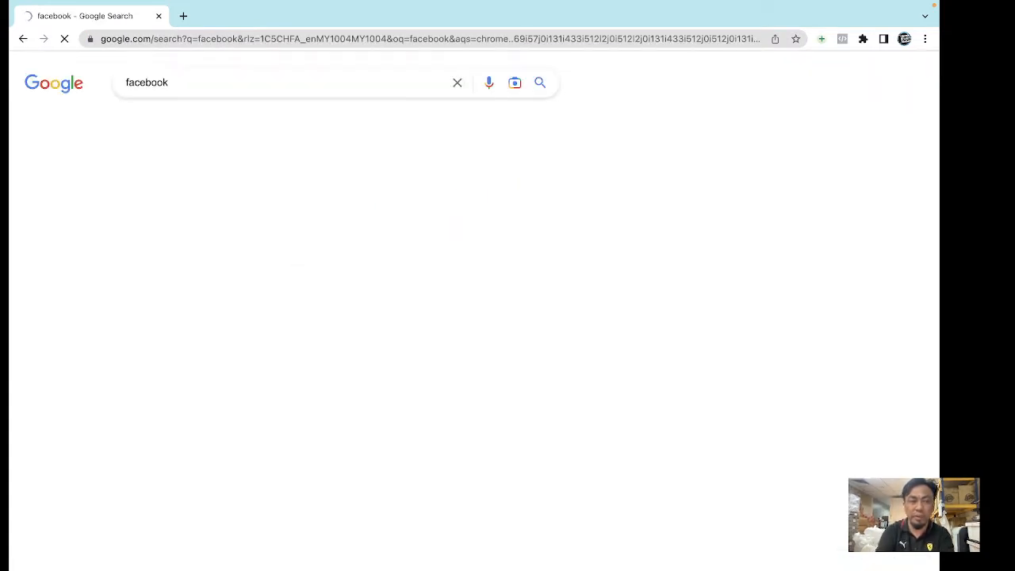
pyautogui.click(229, 199)
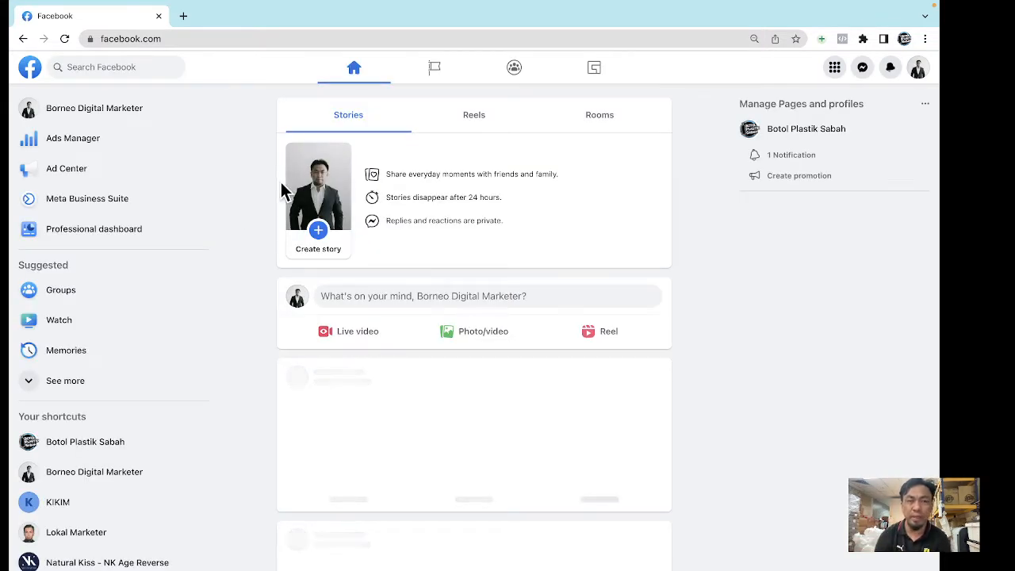
# Switch the active Facebook profile to Bps Packaging and dismiss the switch notice.
pyautogui.click(918, 69)
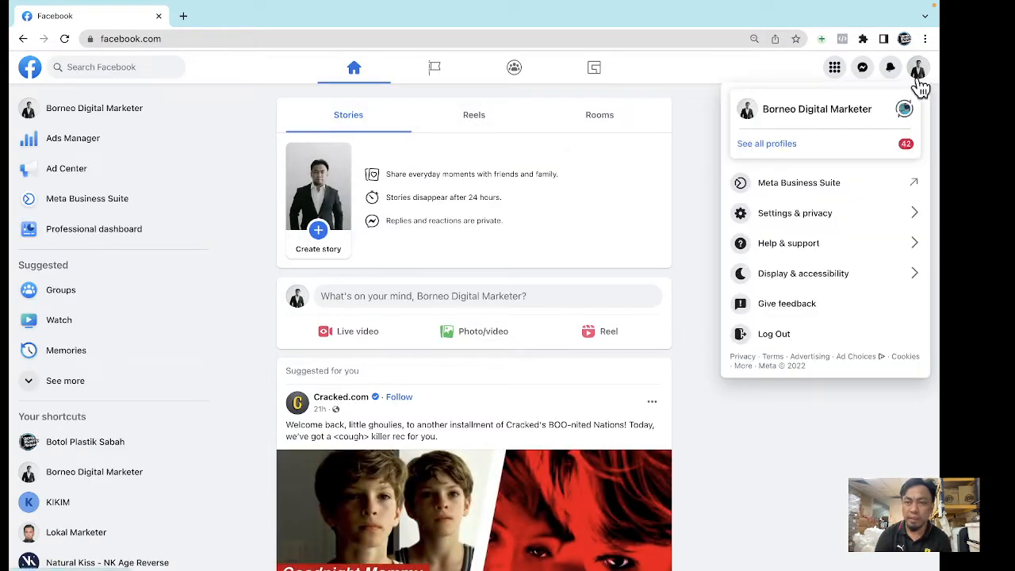
pyautogui.click(904, 110)
pyautogui.click(868, 132)
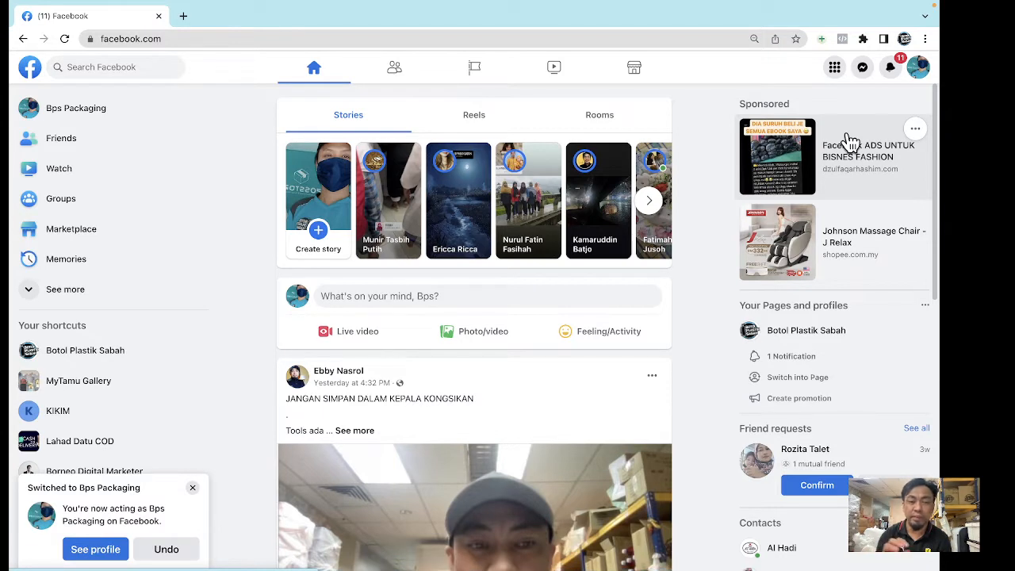
pyautogui.click(191, 488)
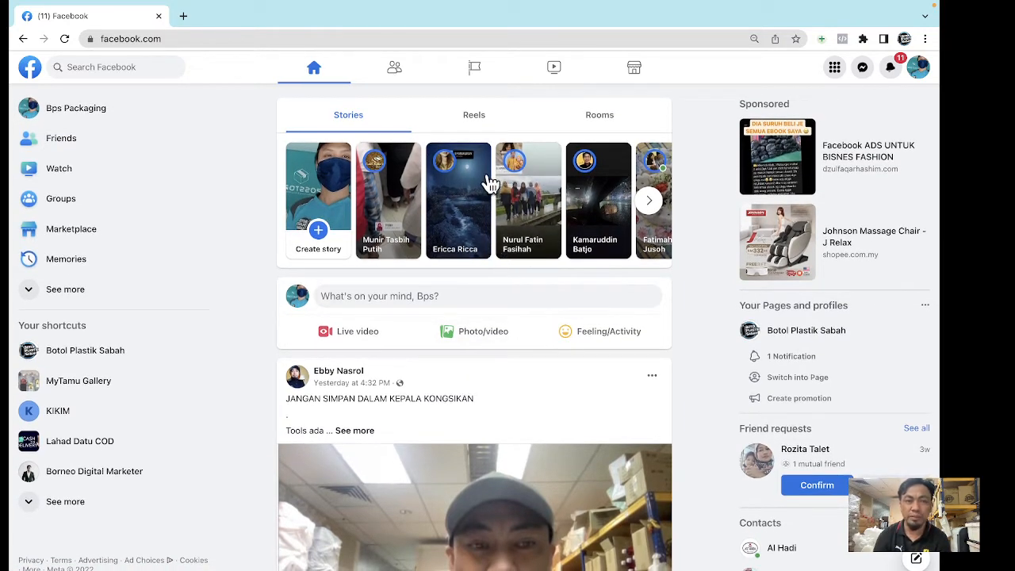
# Review the list of managed Pages, start creating a new Page, and set its preview to mobile.
pyautogui.click(476, 72)
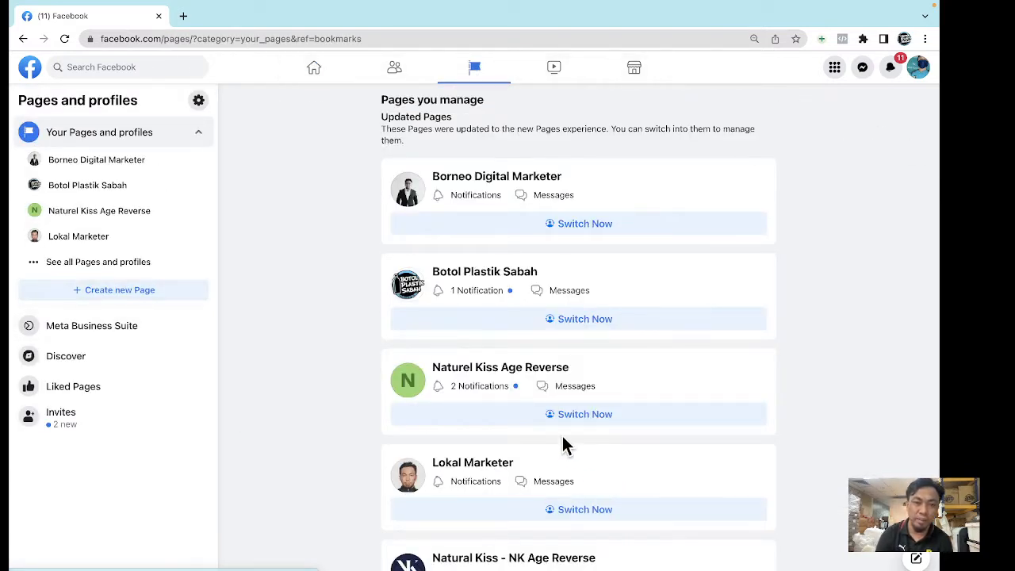
pyautogui.scroll(-2, 560, 444)
pyautogui.scroll(2, 553, 447)
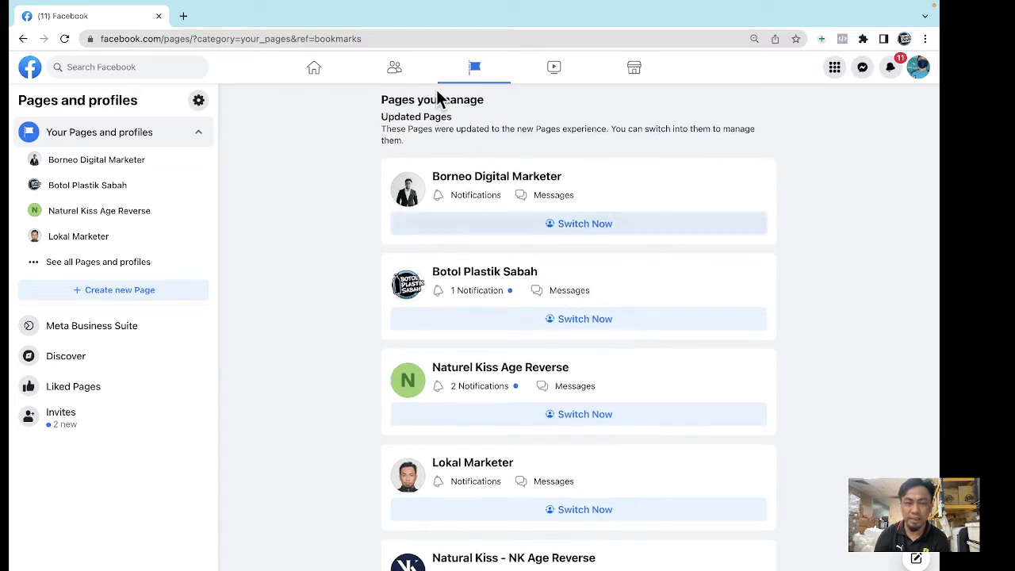
pyautogui.scroll(-1, 459, 290)
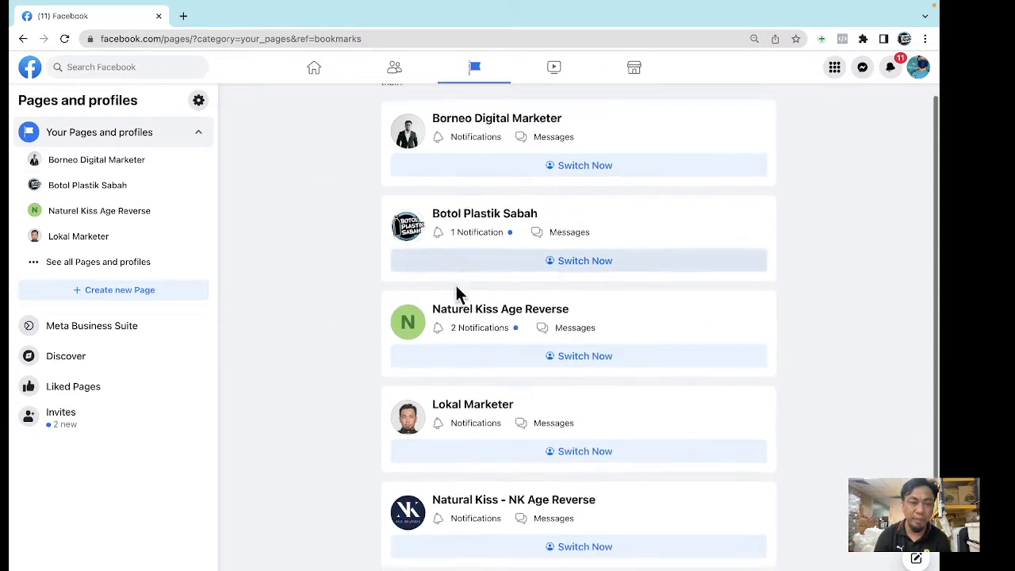
pyautogui.scroll(1, 571, 191)
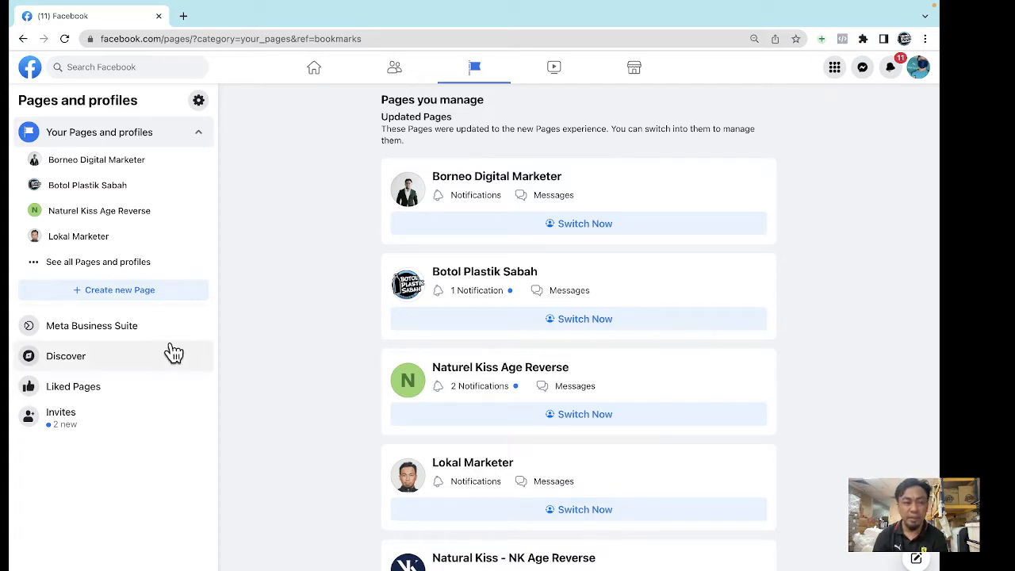
pyautogui.click(106, 298)
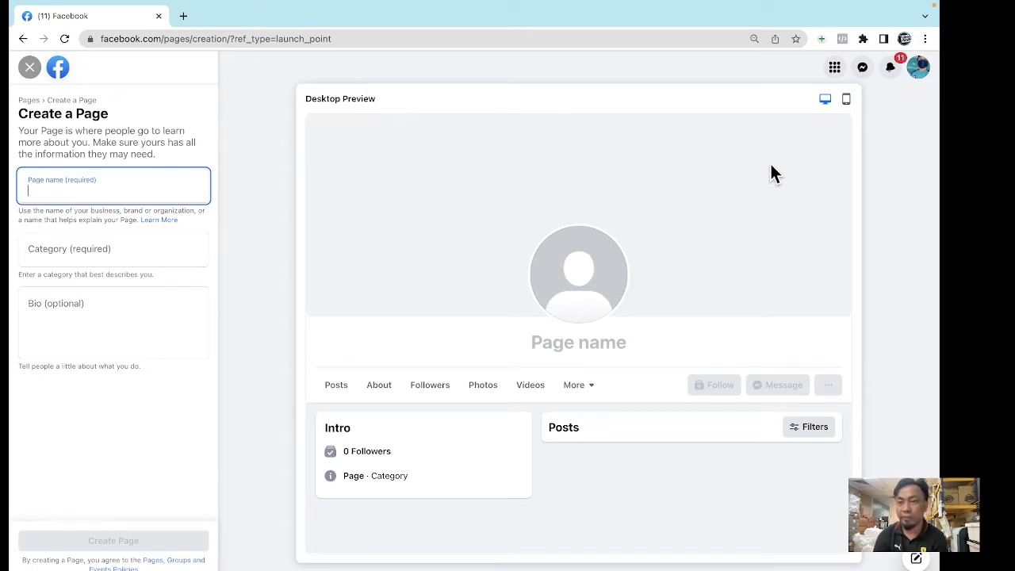
pyautogui.click(846, 99)
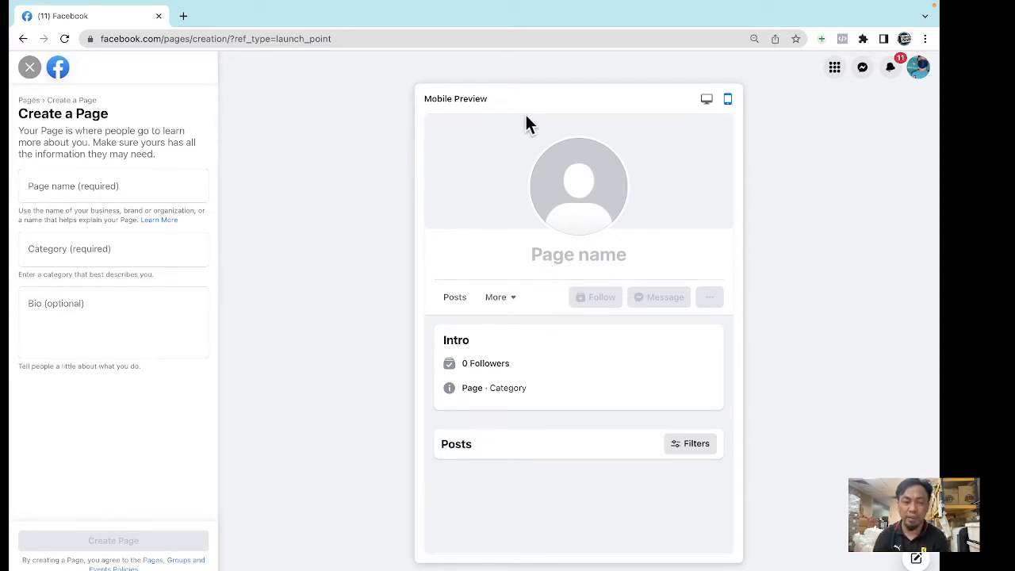
# Enter "hansari jamu" as the new Page's name.
pyautogui.click(97, 192)
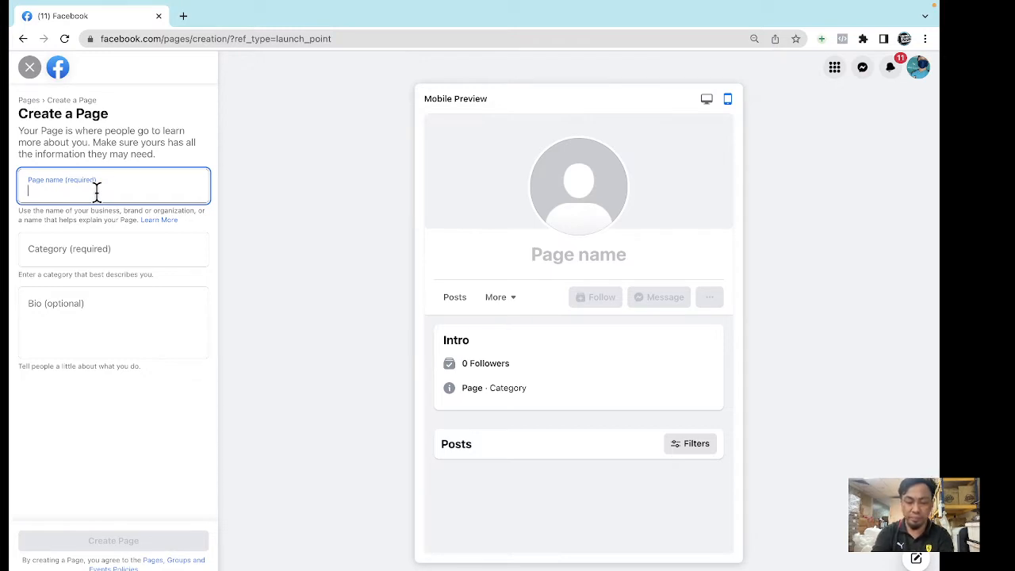
pyautogui.write('hansari')
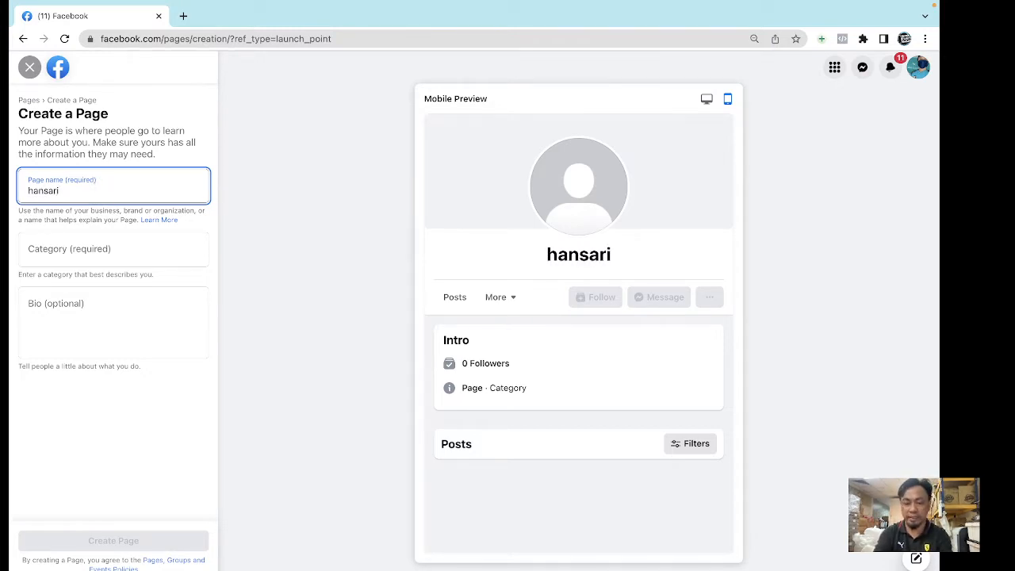
pyautogui.write(' jamu')
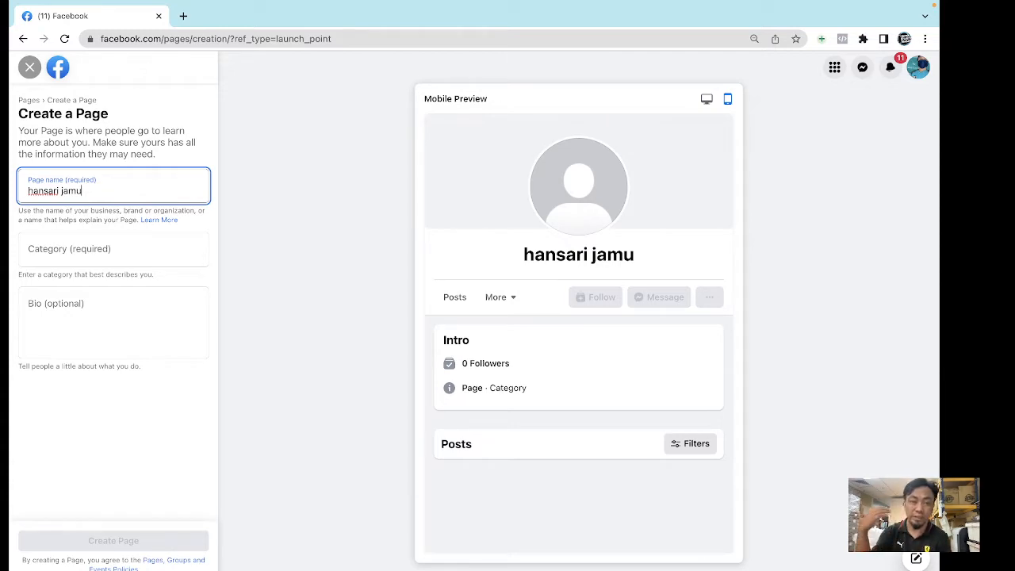
# Search Google for "botol plastik di sabah" in a new browser tab.
pyautogui.click(183, 17)
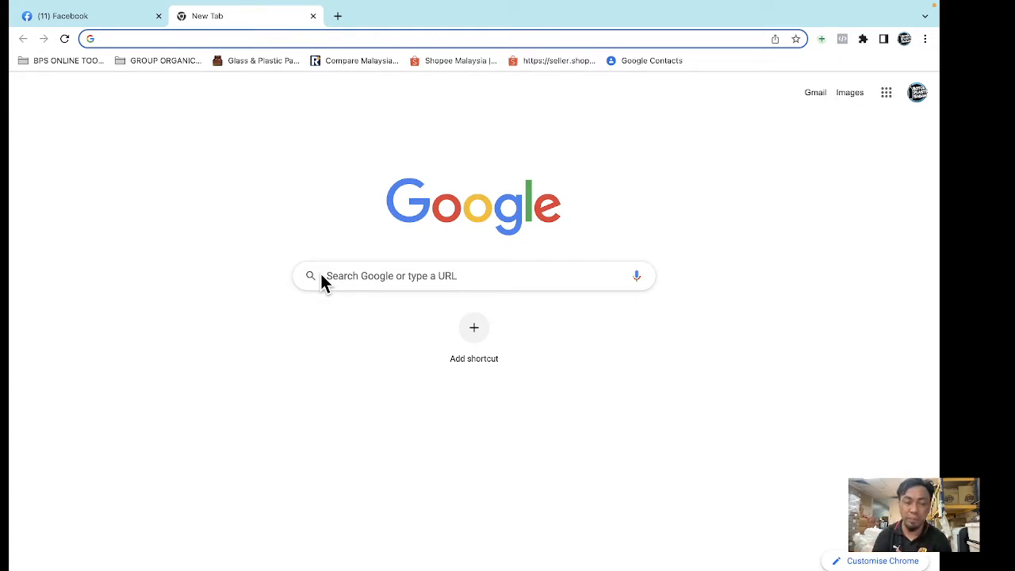
pyautogui.click(365, 275)
pyautogui.write('bt')
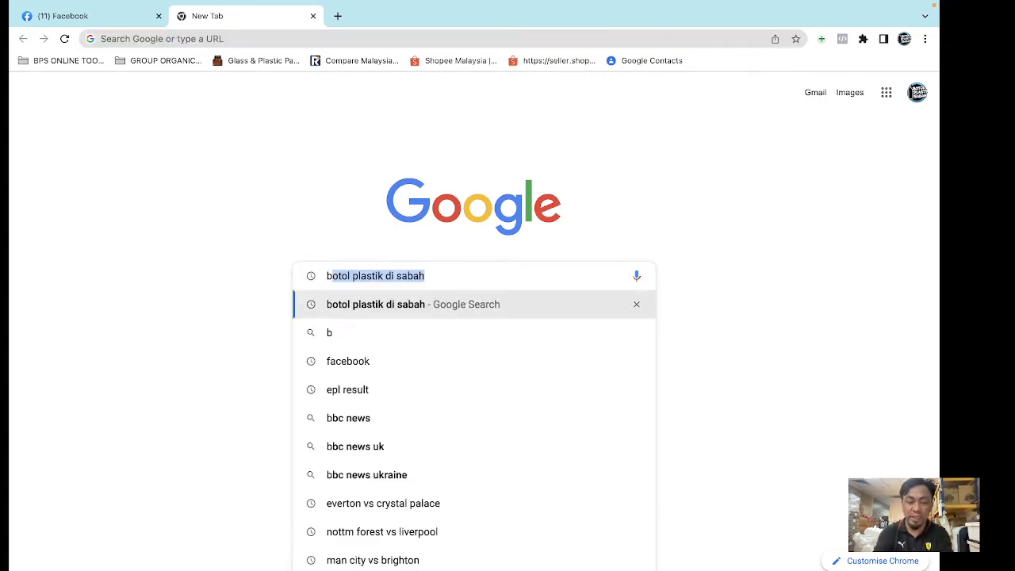
pyautogui.write('o')
pyautogui.press('BackSpace')
pyautogui.press('BackSpace')
pyautogui.write('otol')
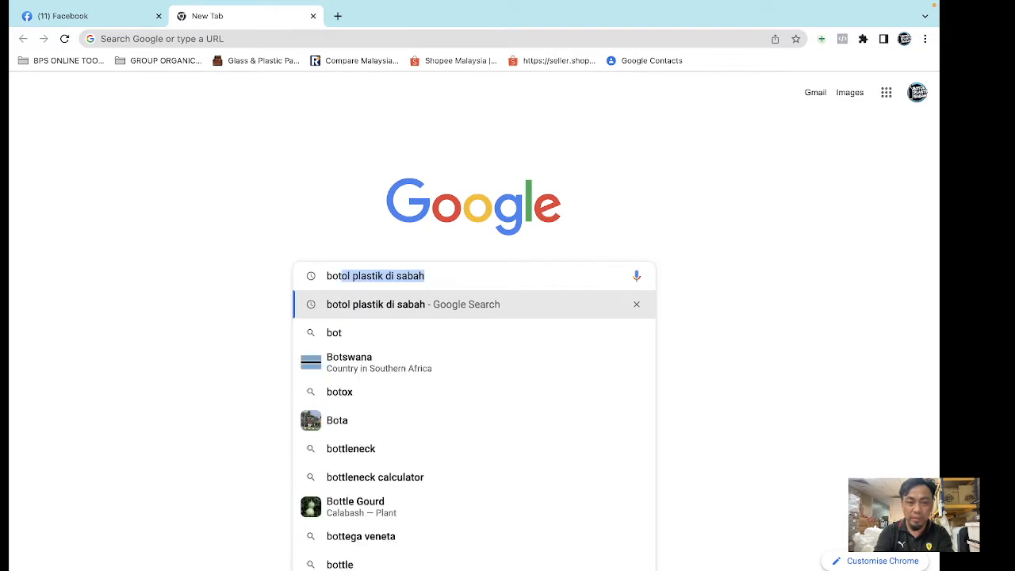
pyautogui.write(' p')
pyautogui.press('BackSpace')
pyautogui.press('BackSpace')
pyautogui.press('BackSpace')
pyautogui.write('ol')
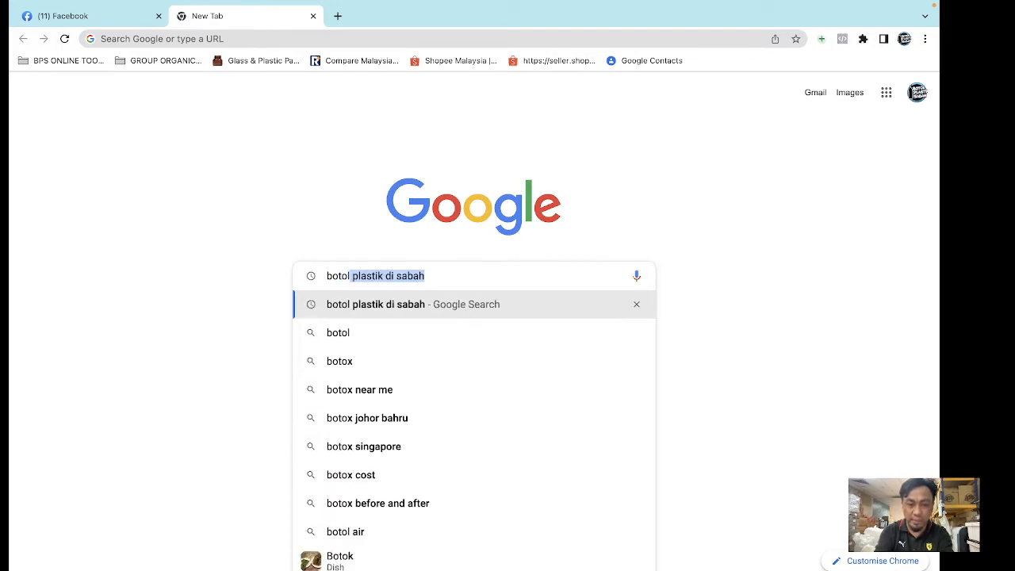
pyautogui.write(' plastik ')
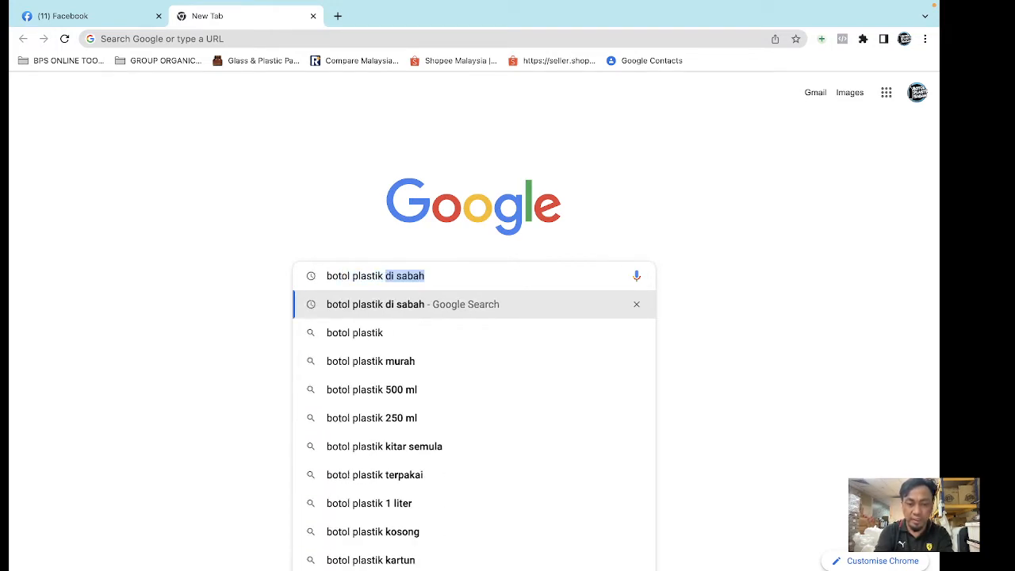
pyautogui.write('di sabah')
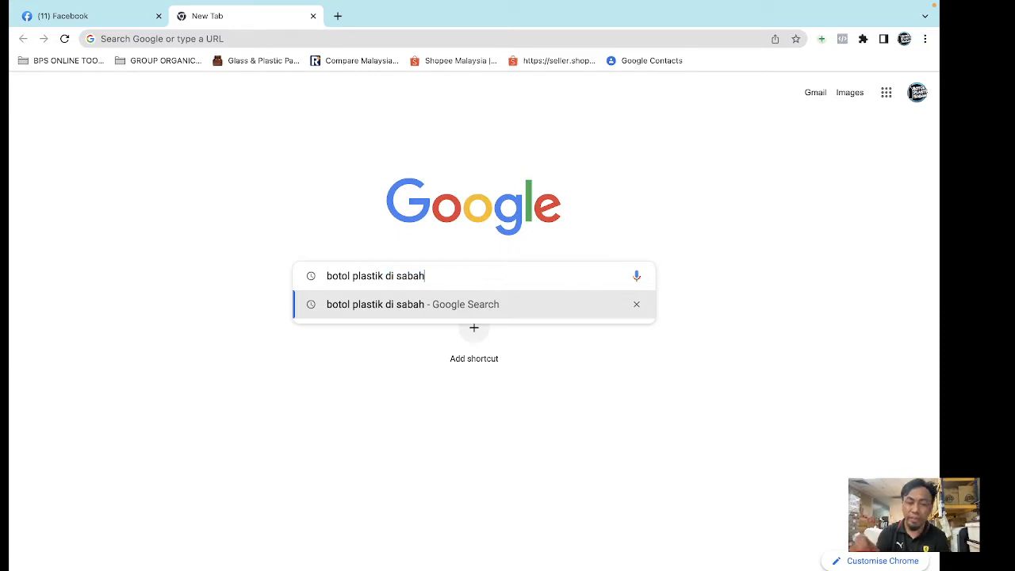
pyautogui.press('Return')
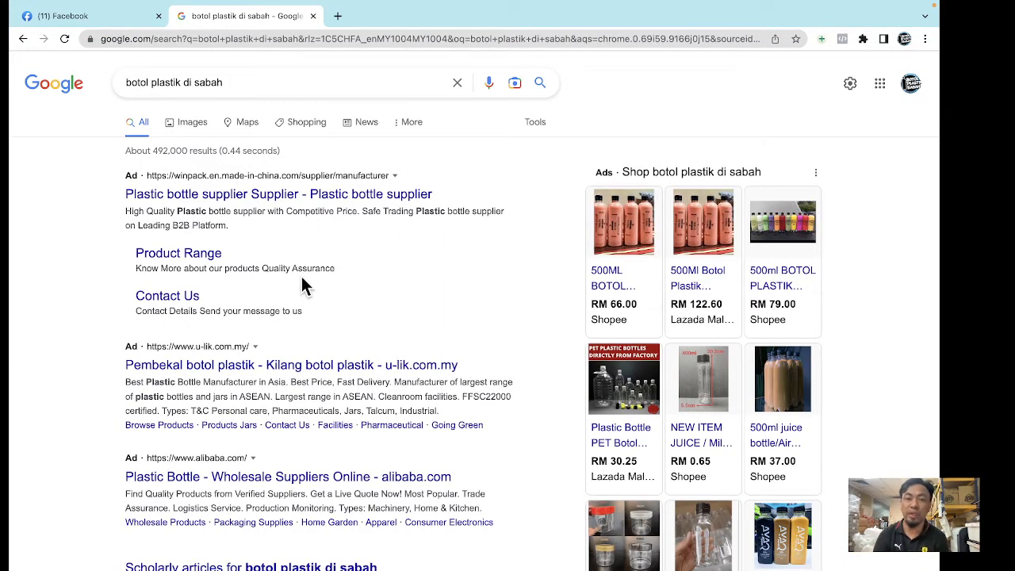
# Examine the sponsored search results, highlighting the Ad labels on the supplier listings.
pyautogui.scroll(-2, 295, 301)
pyautogui.scroll(-3, 297, 307)
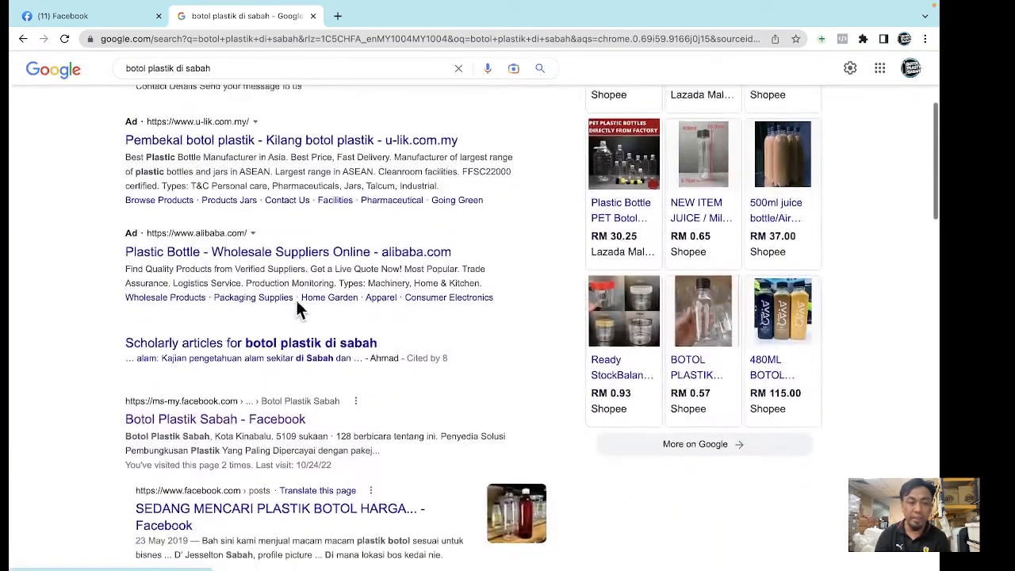
pyautogui.scroll(5, 301, 310)
pyautogui.scroll(-1, 127, 179)
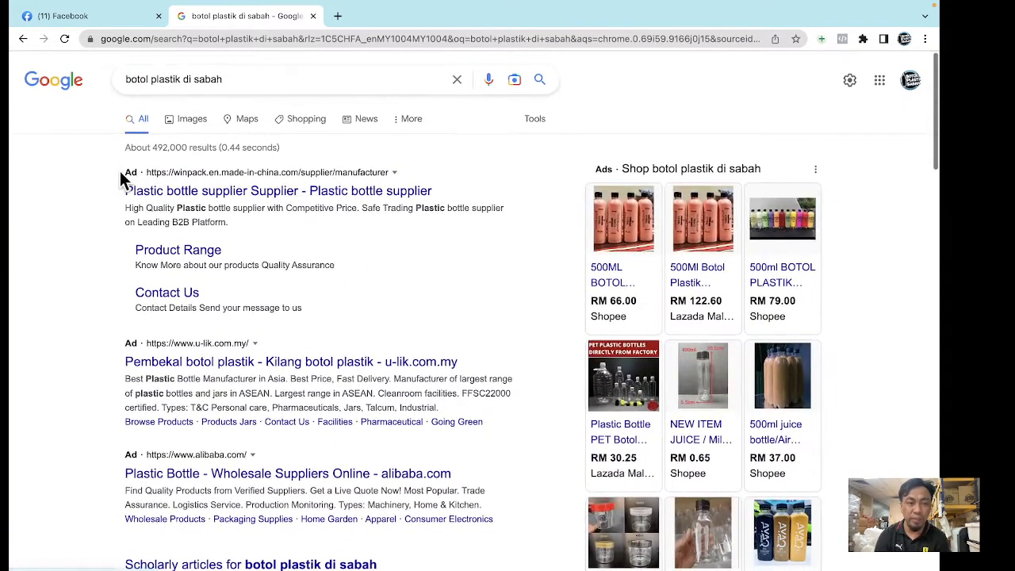
pyautogui.moveTo(121, 172); pyautogui.dragTo(132, 170)
pyautogui.moveTo(120, 351); pyautogui.dragTo(134, 351)
pyautogui.scroll(-1, 139, 351)
pyautogui.scroll(-1, 139, 351)
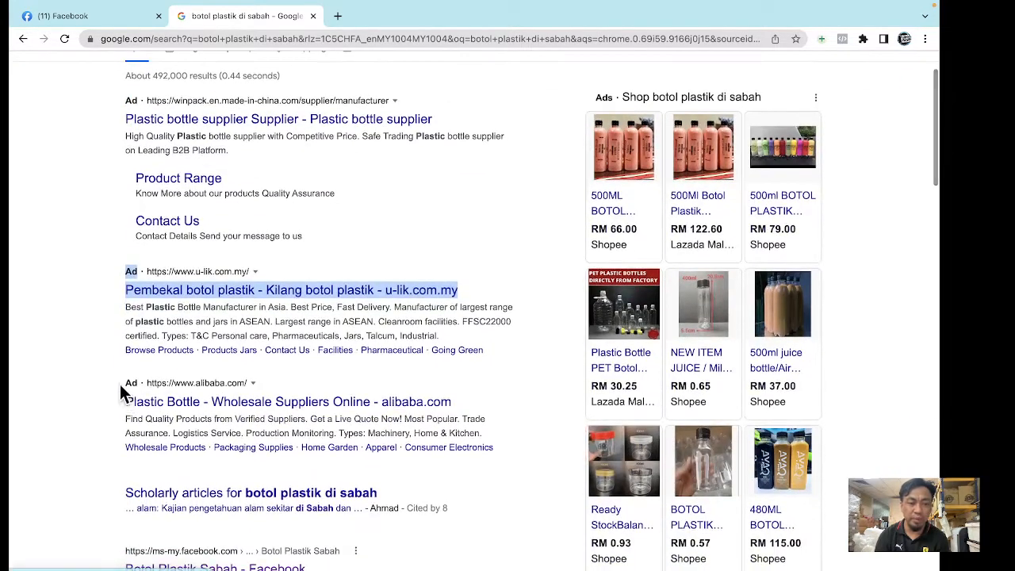
pyautogui.moveTo(117, 383); pyautogui.dragTo(132, 386)
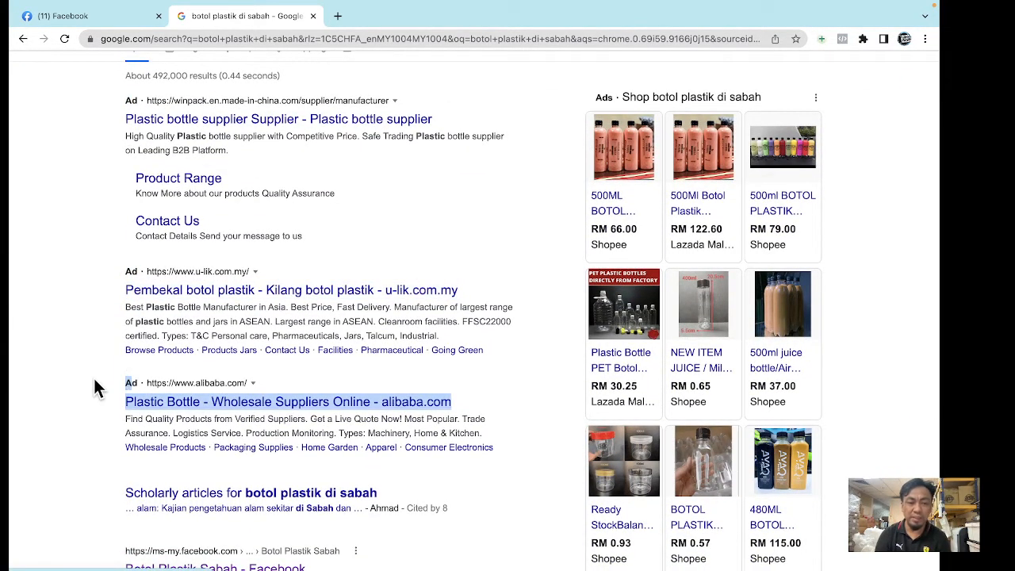
# Examine where the Botol Plastik Sabah Facebook listing ranks among the results below the ads.
pyautogui.scroll(-3, 94, 389)
pyautogui.scroll(-5, 94, 388)
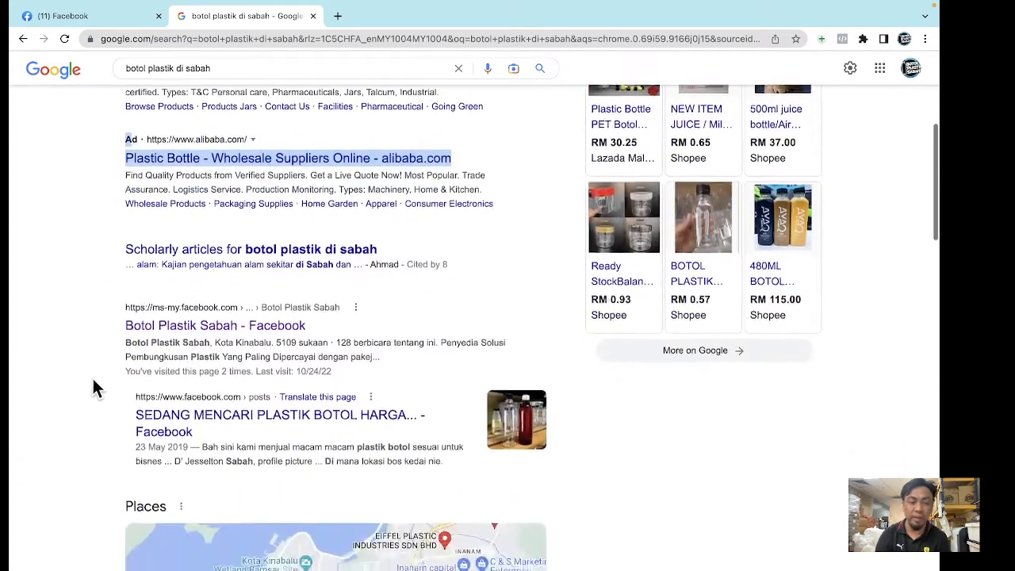
pyautogui.scroll(2, 94, 389)
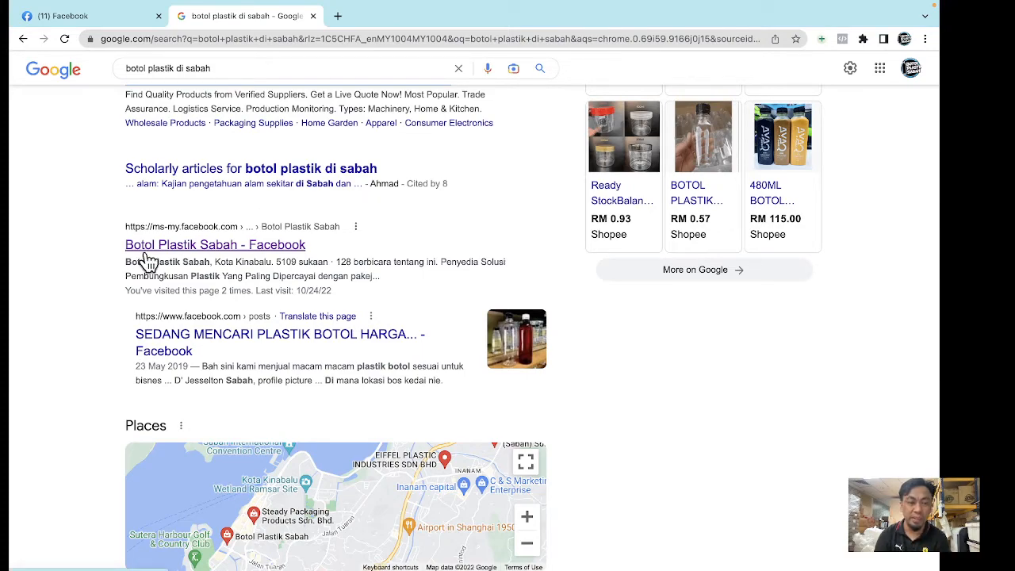
pyautogui.scroll(5, 117, 252)
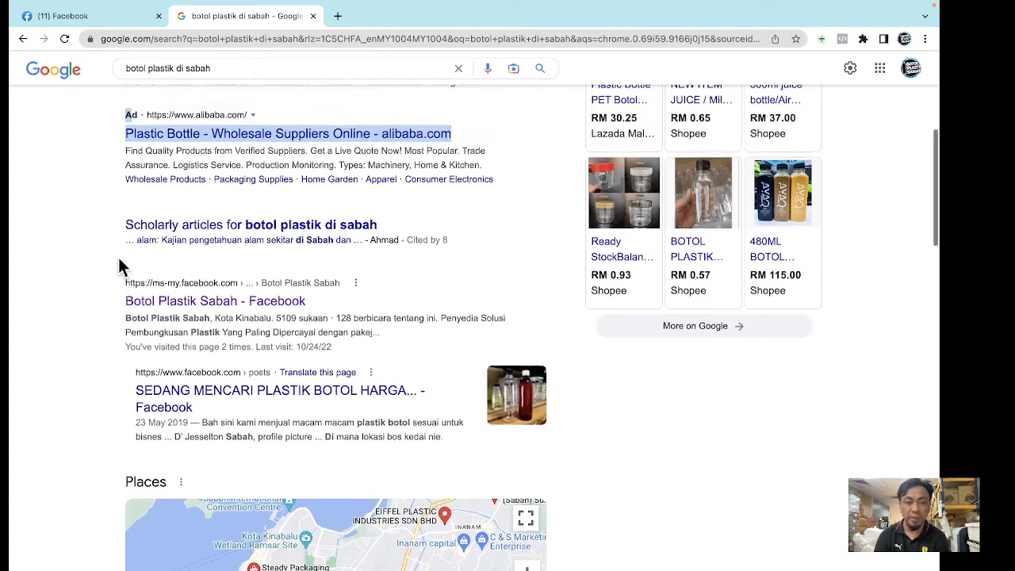
pyautogui.scroll(-1, 117, 268)
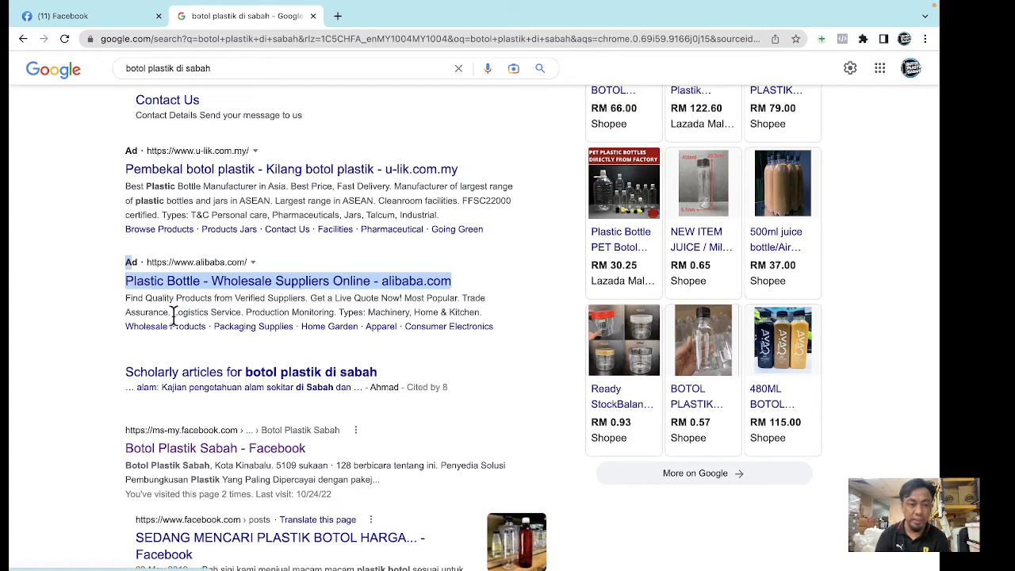
pyautogui.scroll(-2, 173, 318)
pyautogui.scroll(-1, 190, 329)
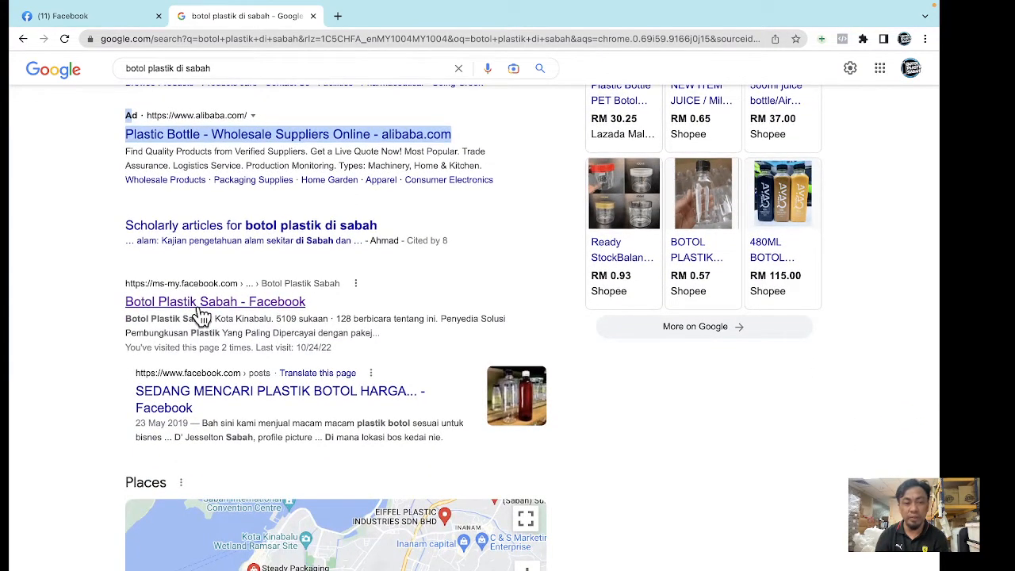
# Open the Botol Plastik Sabah Facebook page, dismiss the page changes dialog, and view the cover and page name.
pyautogui.click(197, 309)
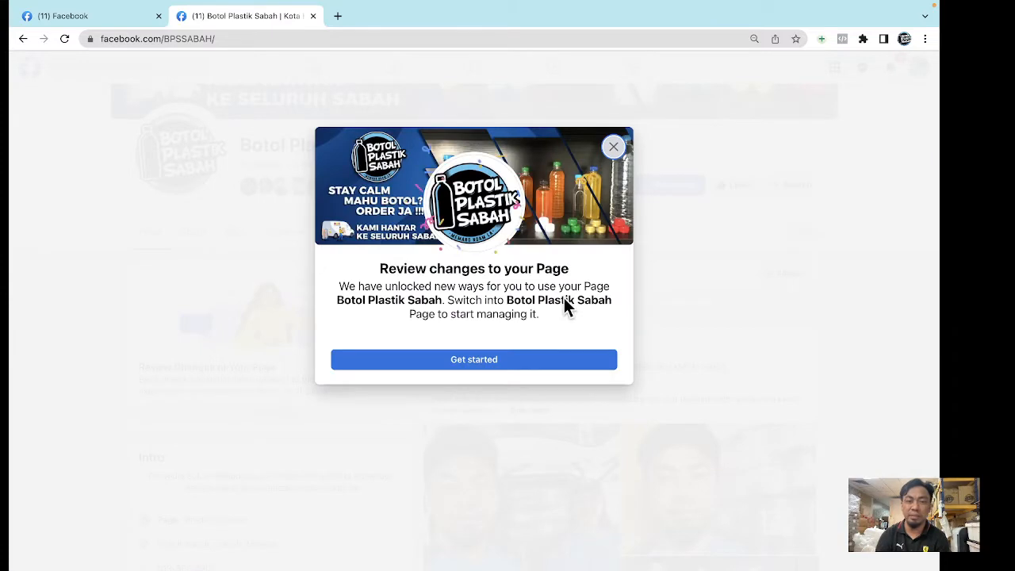
pyautogui.click(618, 147)
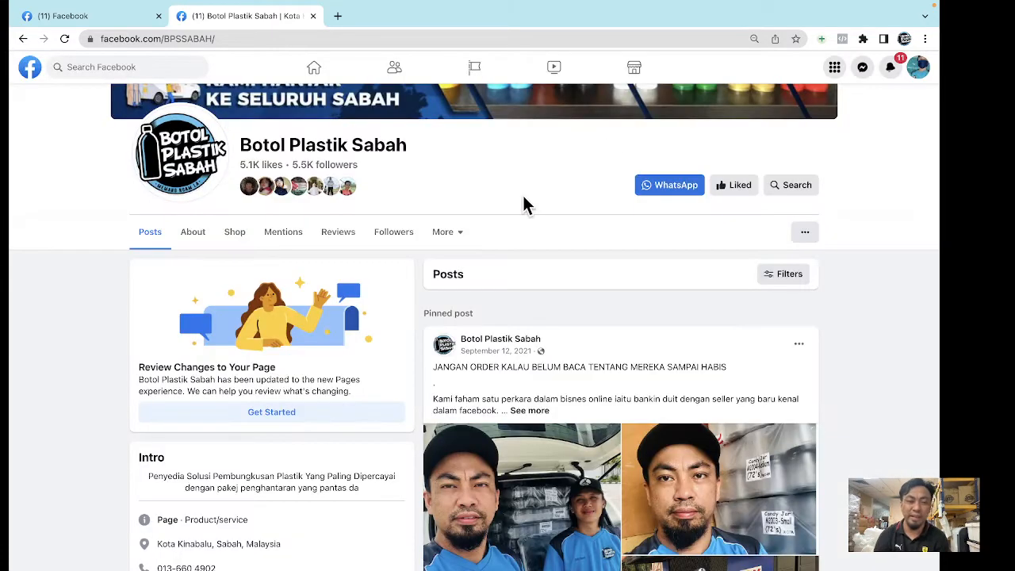
pyautogui.scroll(1, 470, 231)
pyautogui.scroll(2, 471, 232)
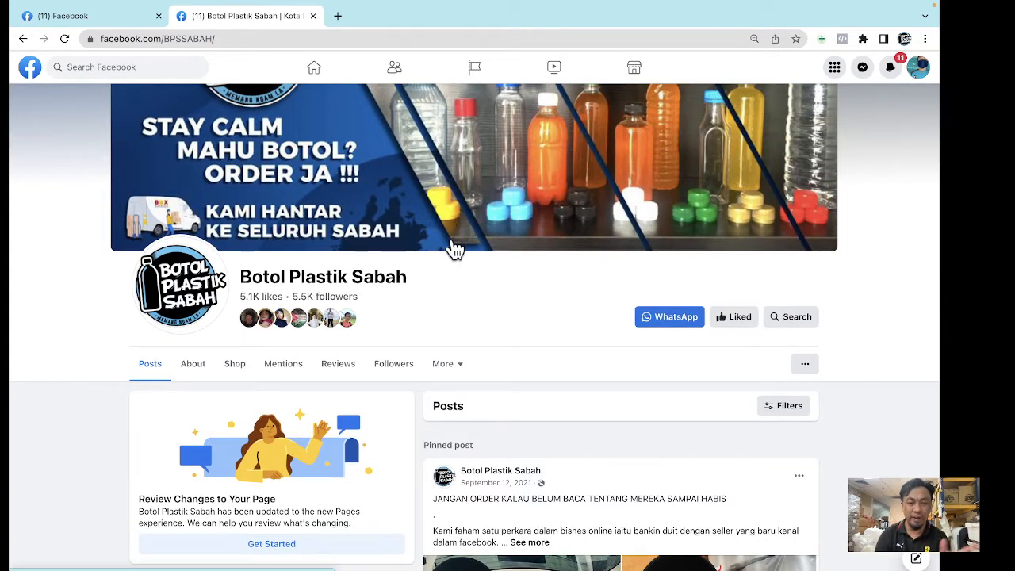
# Return to the page creation form and clear the current page name.
pyautogui.click(64, 18)
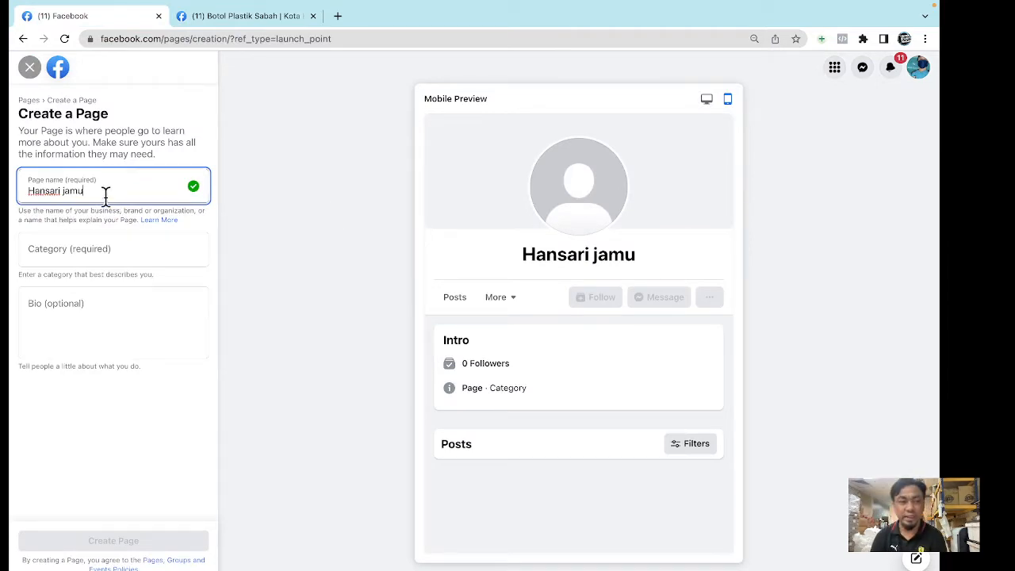
pyautogui.moveTo(104, 197); pyautogui.dragTo(11, 196)
pyautogui.press('BackSpace')
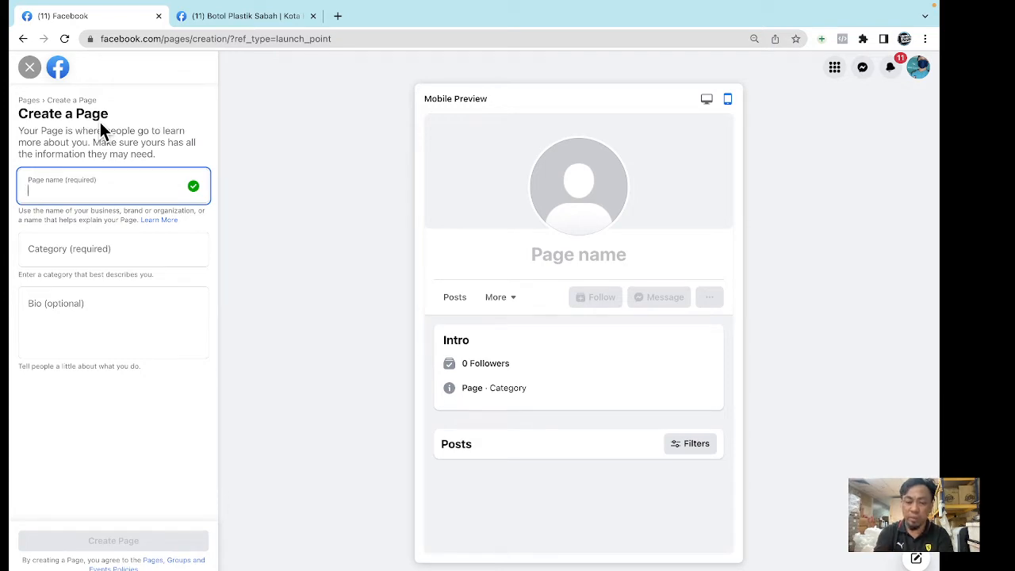
# Enter "Tukang Buat Iklan Sabah" as the page name.
pyautogui.write('Tukang')
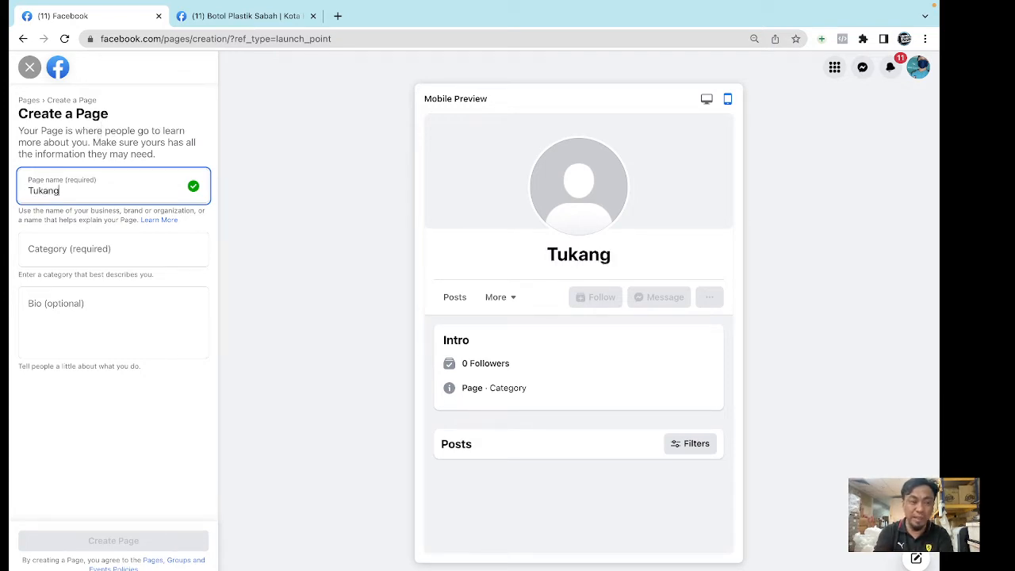
pyautogui.write(' Buat A')
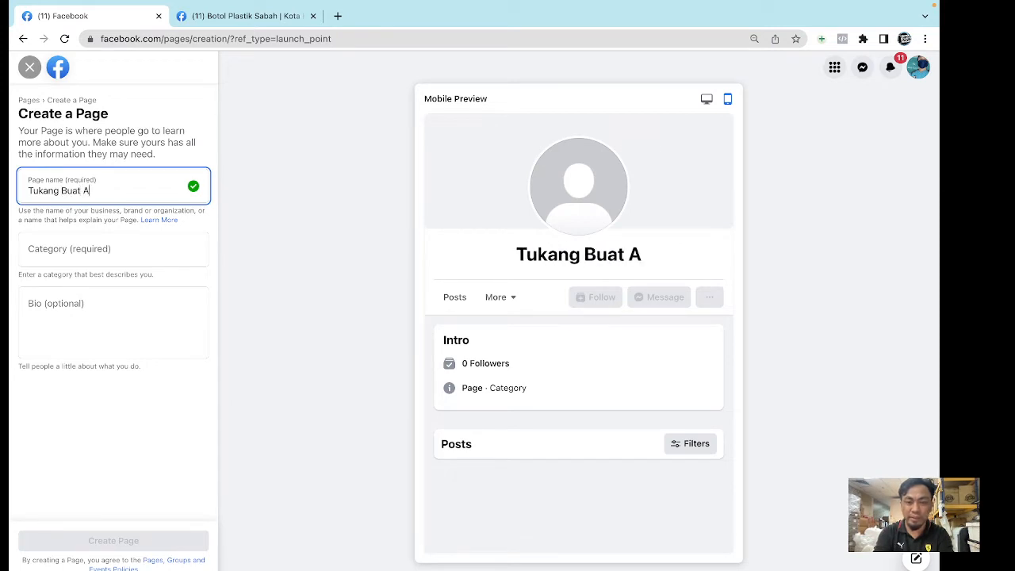
pyautogui.press('BackSpace')
pyautogui.write('Face')
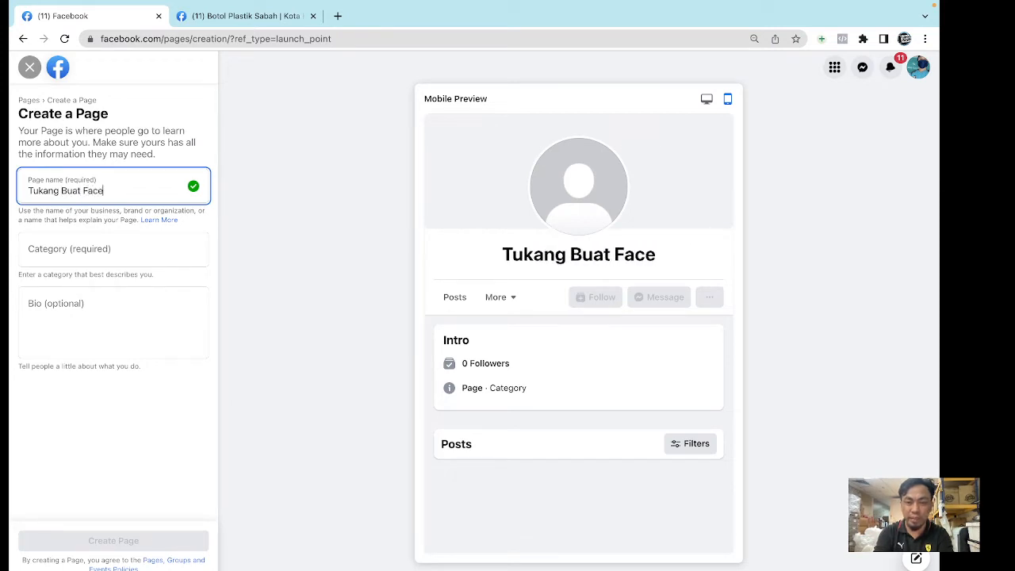
pyautogui.press('BackSpace')
pyautogui.press('BackSpace')
pyautogui.press('BackSpace')
pyautogui.press('BackSpace')
pyautogui.write('Iklan di')
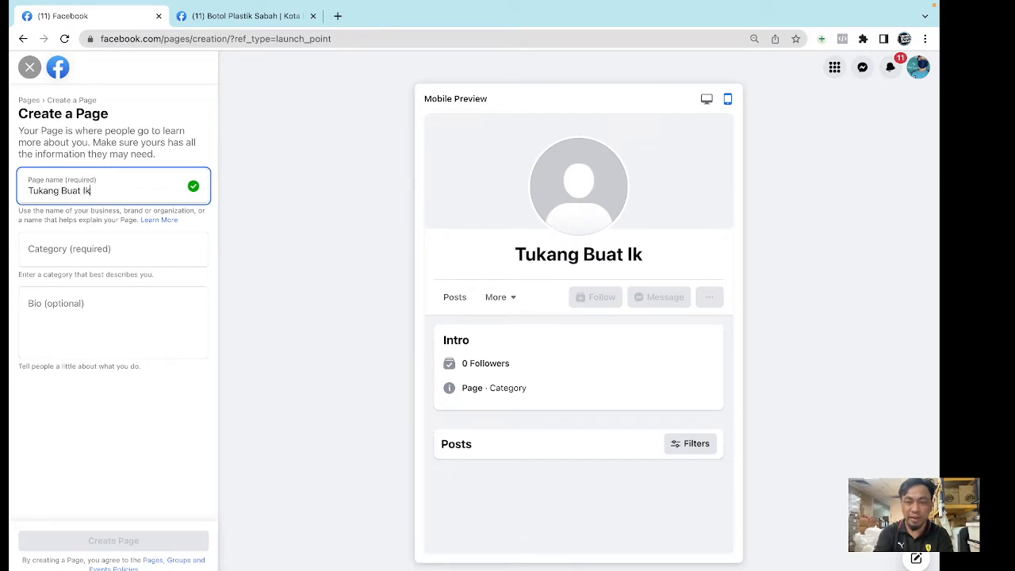
pyautogui.press('BackSpace')
pyautogui.press('BackSpace')
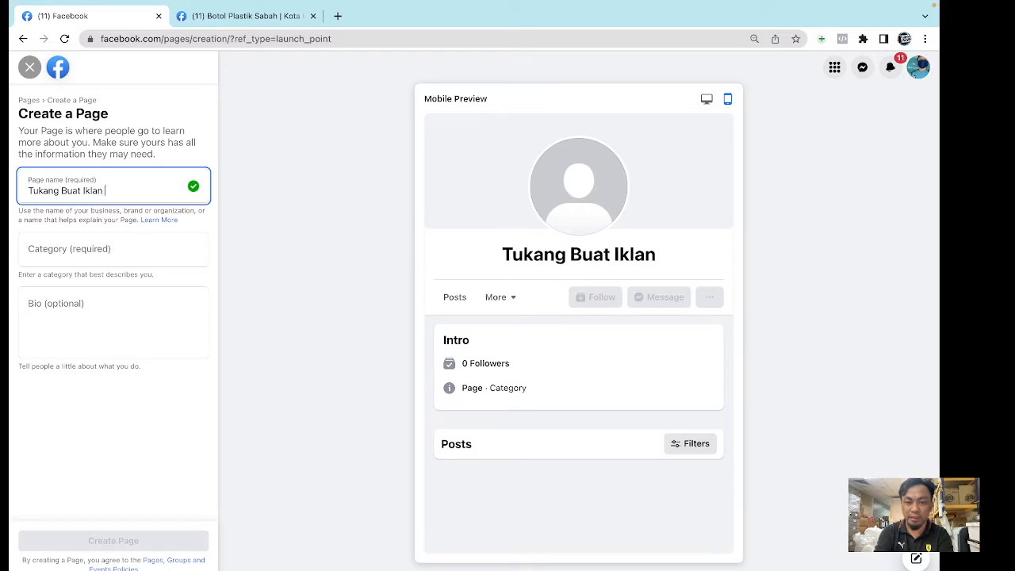
pyautogui.write('Sabah')
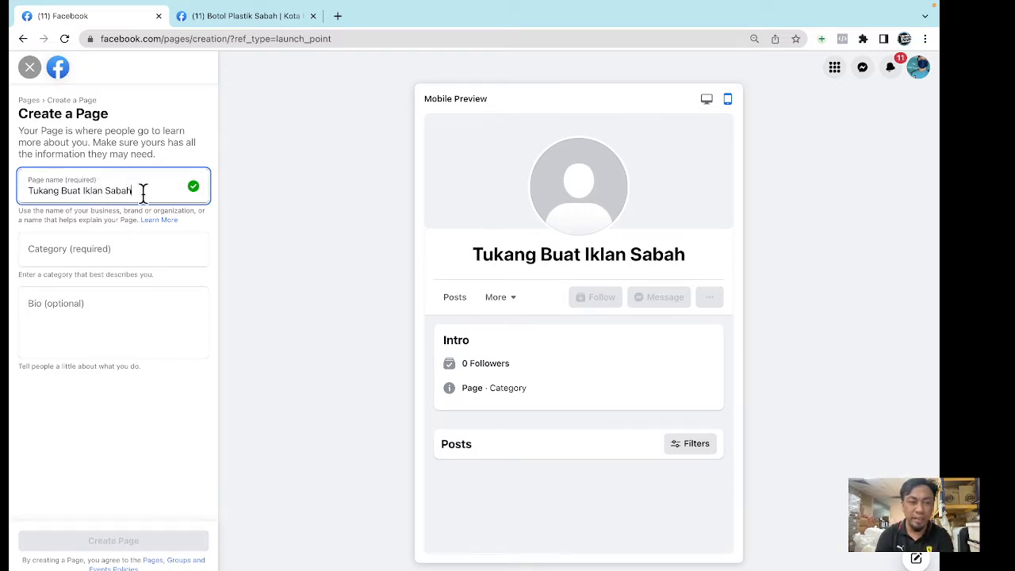
# Replace the page name with "Local Marketer".
pyautogui.moveTo(143, 193); pyautogui.dragTo(19, 194)
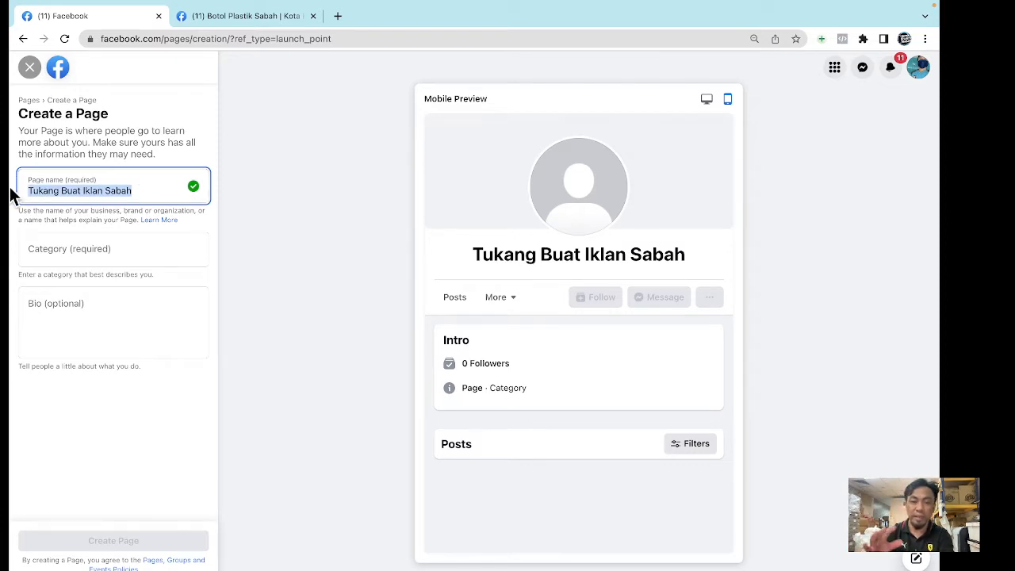
pyautogui.press('BackSpace')
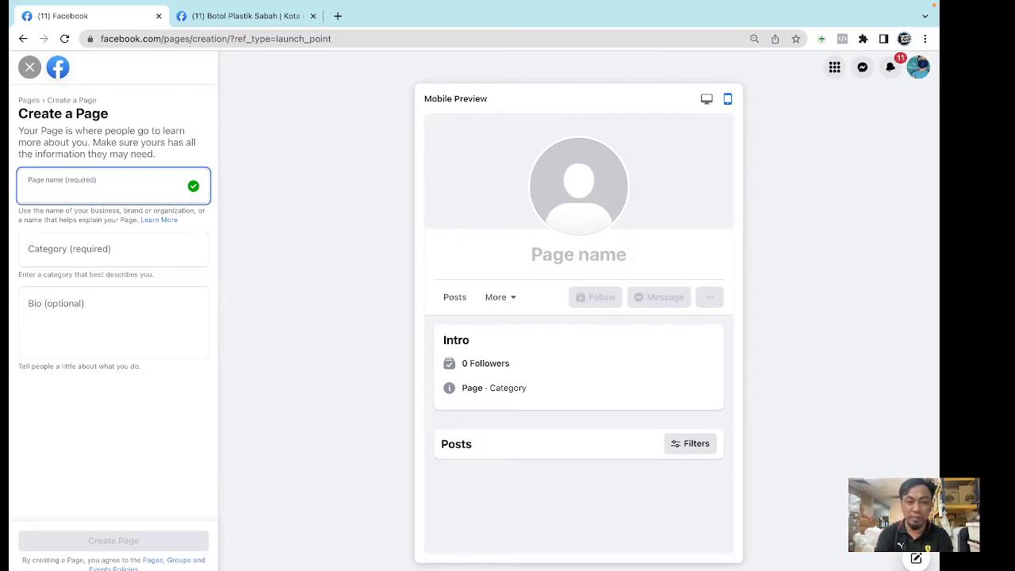
pyautogui.write('Lokal ')
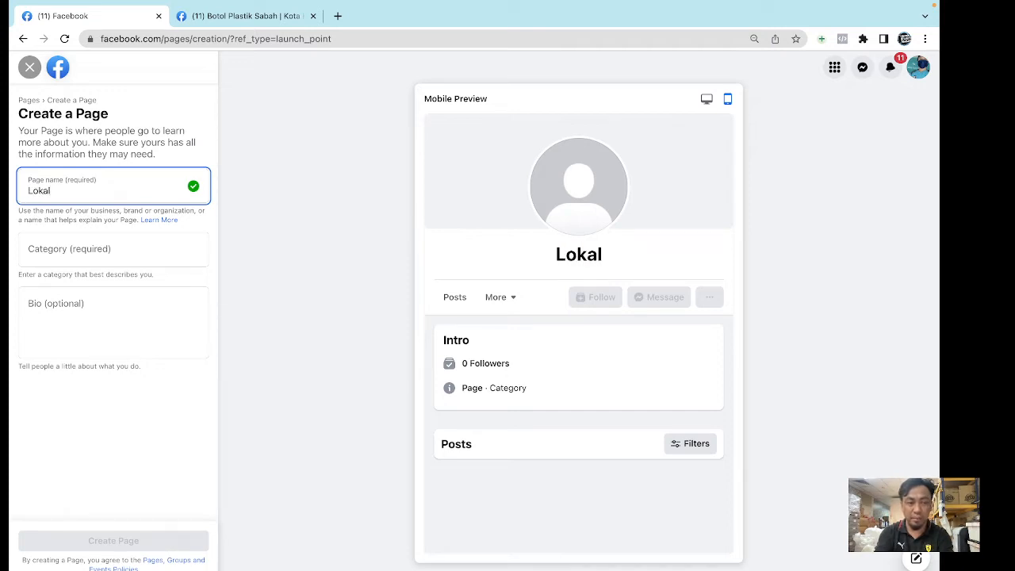
pyautogui.write('Marketer')
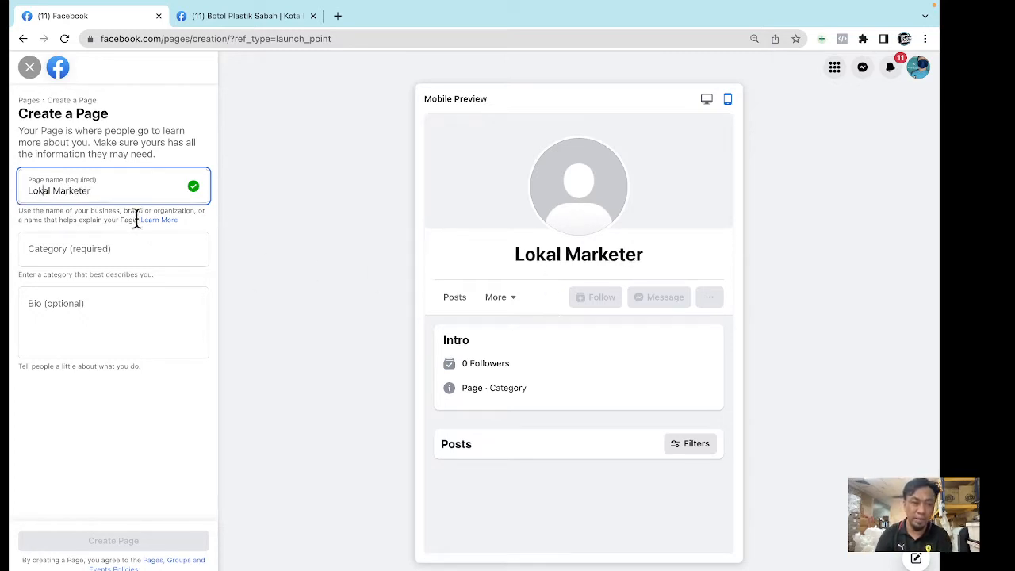
pyautogui.press('BackSpace')
pyautogui.write('ca')
pyautogui.press('BackSpace')
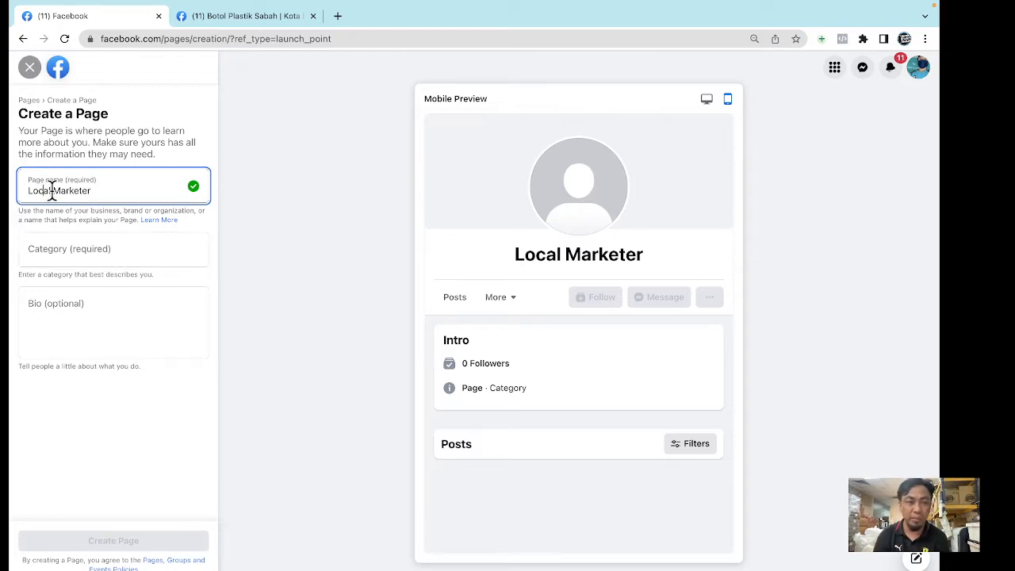
# Change the first word of the page name to "Borneo", making it "Borneo Marketer".
pyautogui.moveTo(52, 191); pyautogui.dragTo(31, 191)
pyautogui.press('BackSpace')
pyautogui.press('BackSpace')
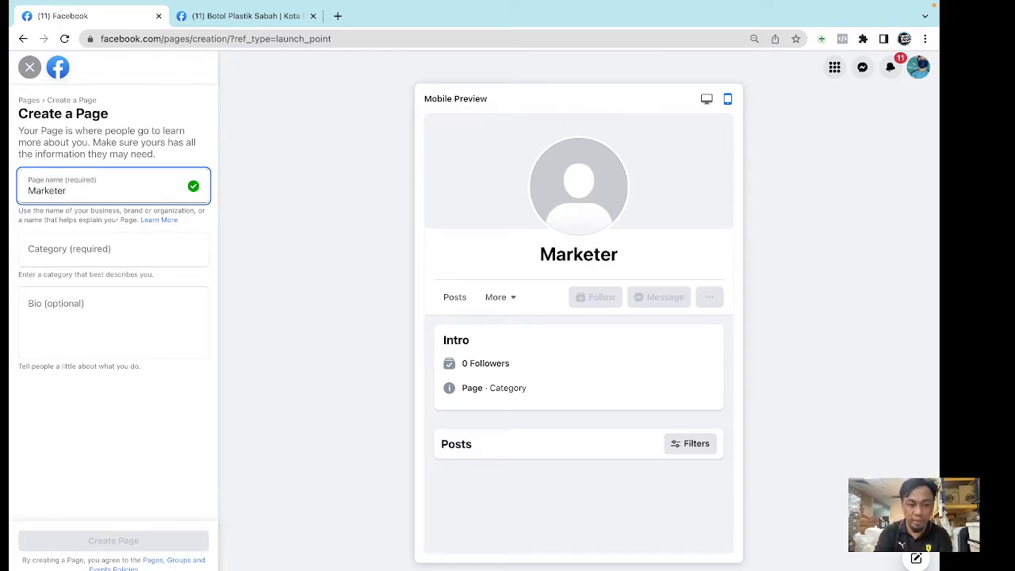
pyautogui.write('Bron')
pyautogui.write('eo')
pyautogui.press('BackSpace')
pyautogui.press('BackSpace')
pyautogui.press('BackSpace')
pyautogui.press('BackSpace')
pyautogui.press('BackSpace')
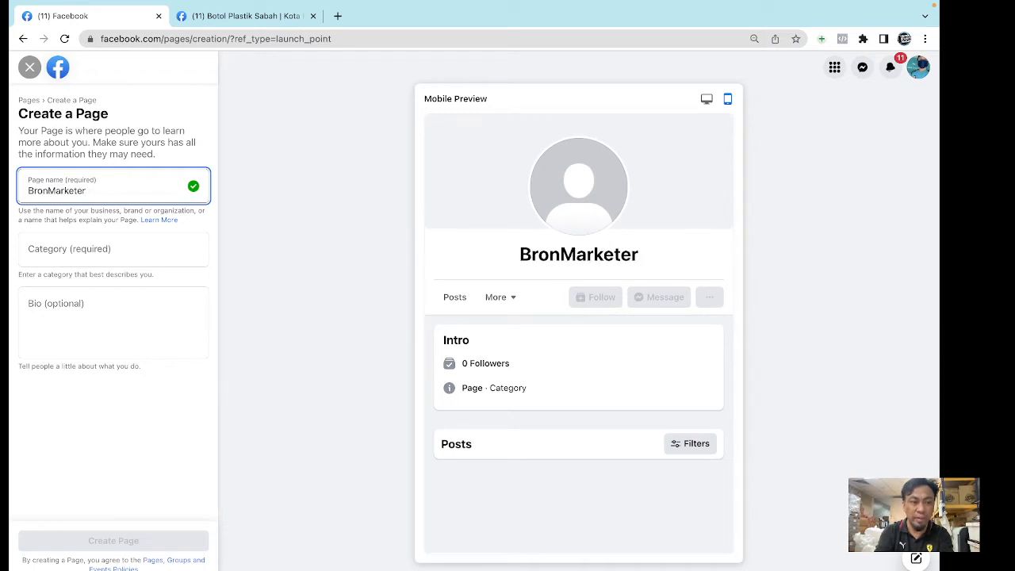
pyautogui.write('on')
pyautogui.press('BackSpace')
pyautogui.write('rneo')
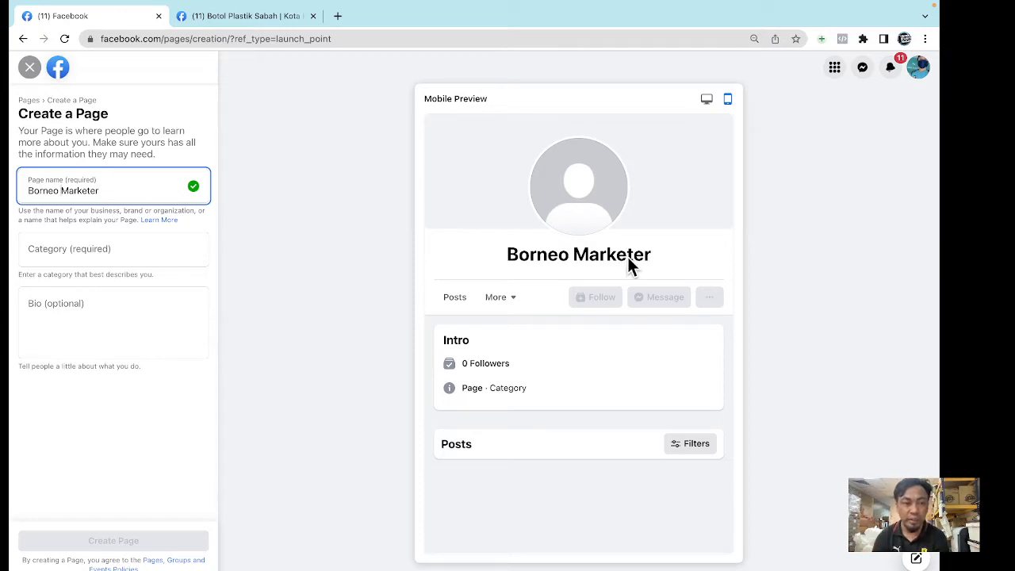
# Insert "Online" before the last word of the page name, making it "Borneo Online Marketer".
pyautogui.click(106, 237)
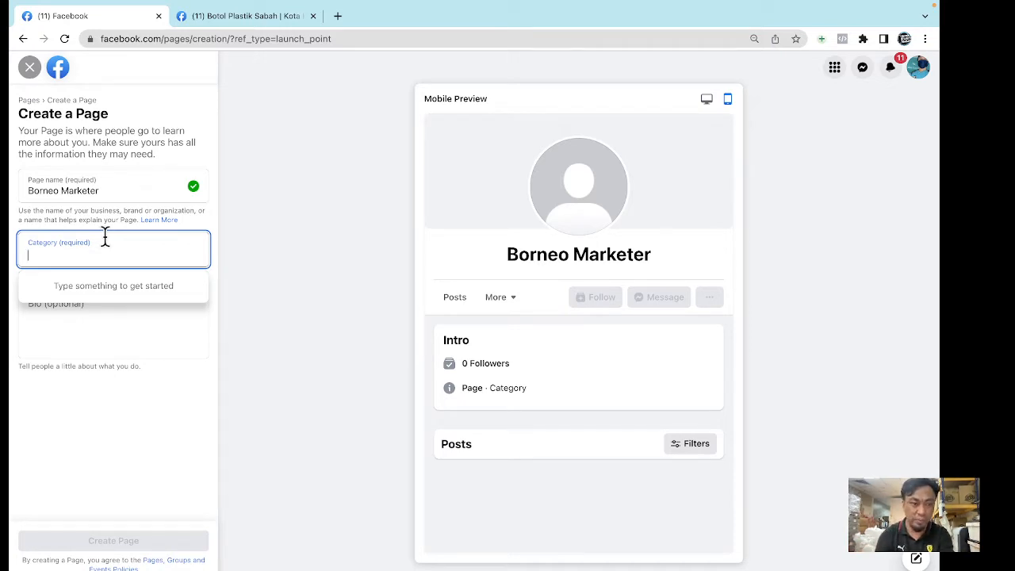
pyautogui.click(88, 190)
pyautogui.write('Online')
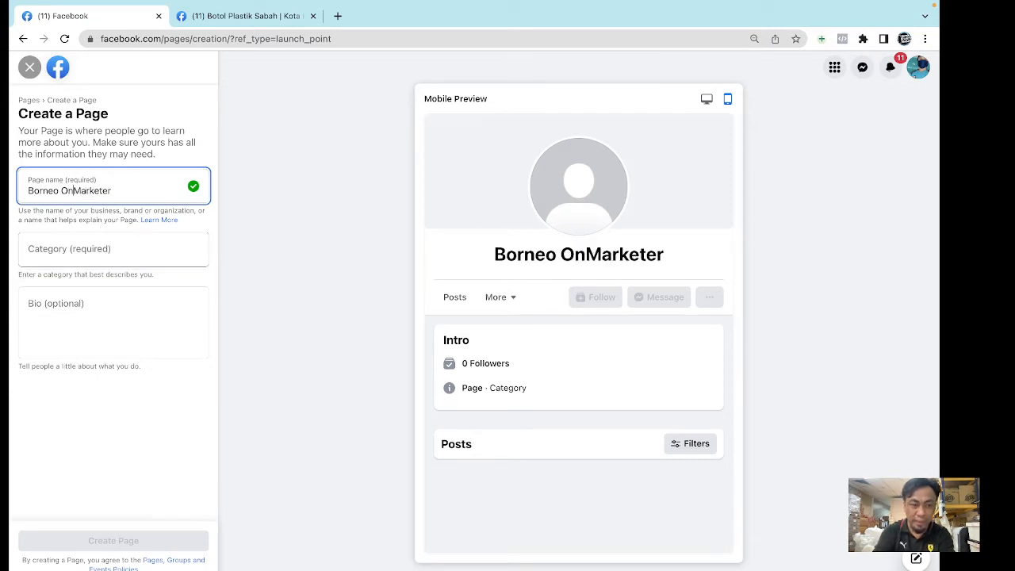
# Add Marketing Agency and Social Media Agency as the page's categories.
pyautogui.click(112, 248)
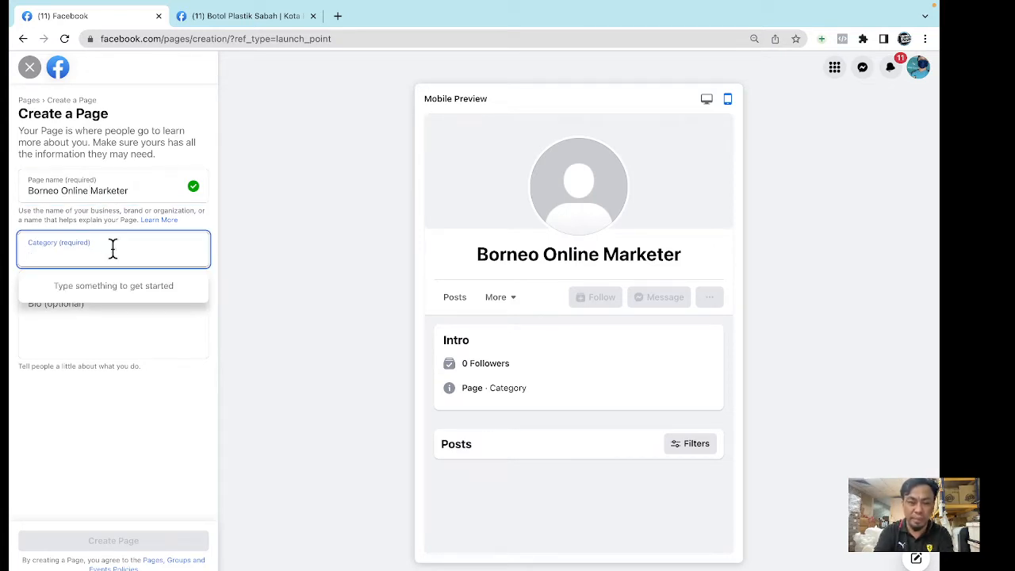
pyautogui.write('marketing')
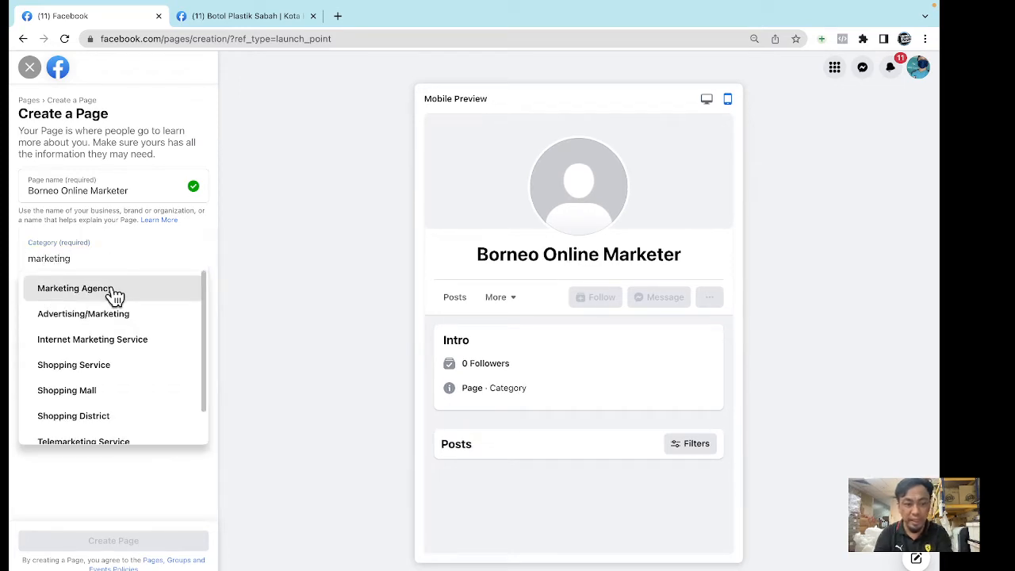
pyautogui.click(113, 290)
pyautogui.write('so')
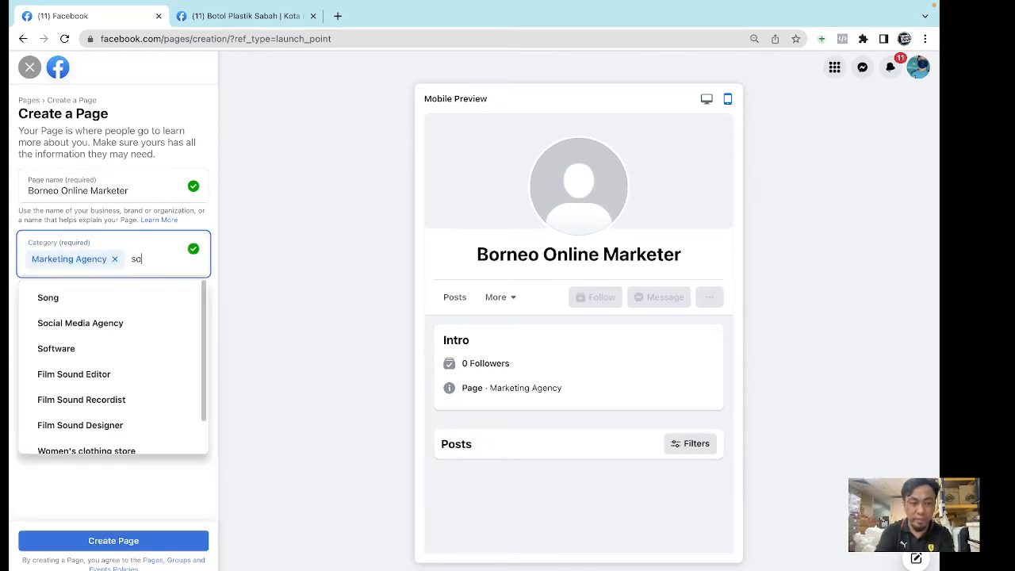
pyautogui.write('cial')
pyautogui.click(113, 299)
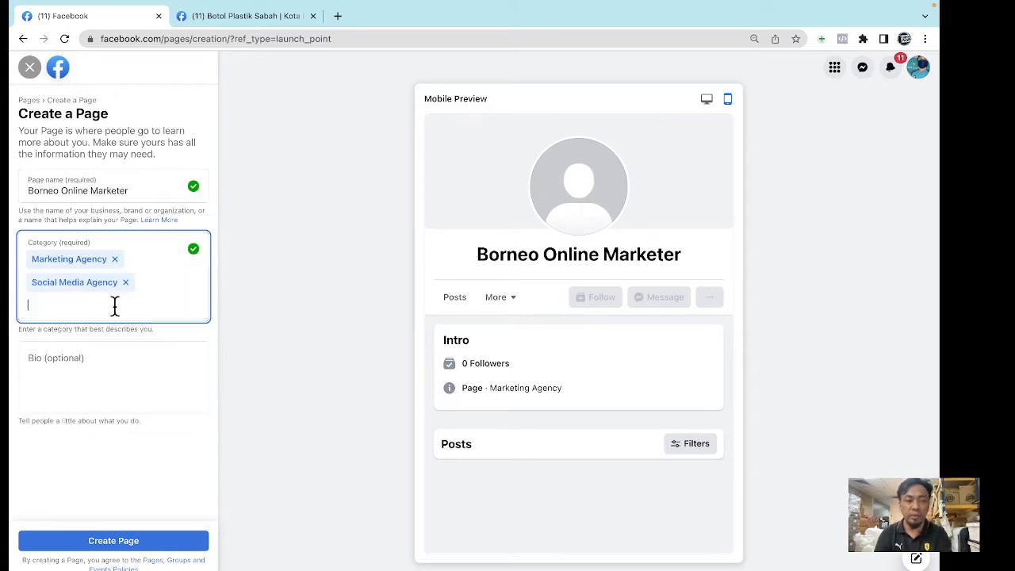
# Begin the page's bio with "Bantu usahawan yang".
pyautogui.click(115, 352)
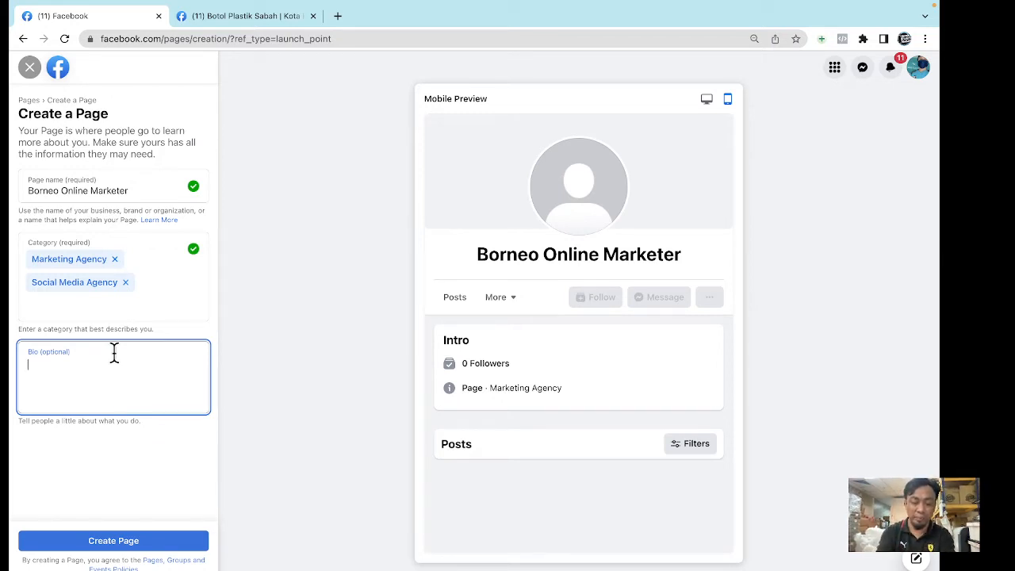
pyautogui.write('Ba')
pyautogui.press('BackSpace')
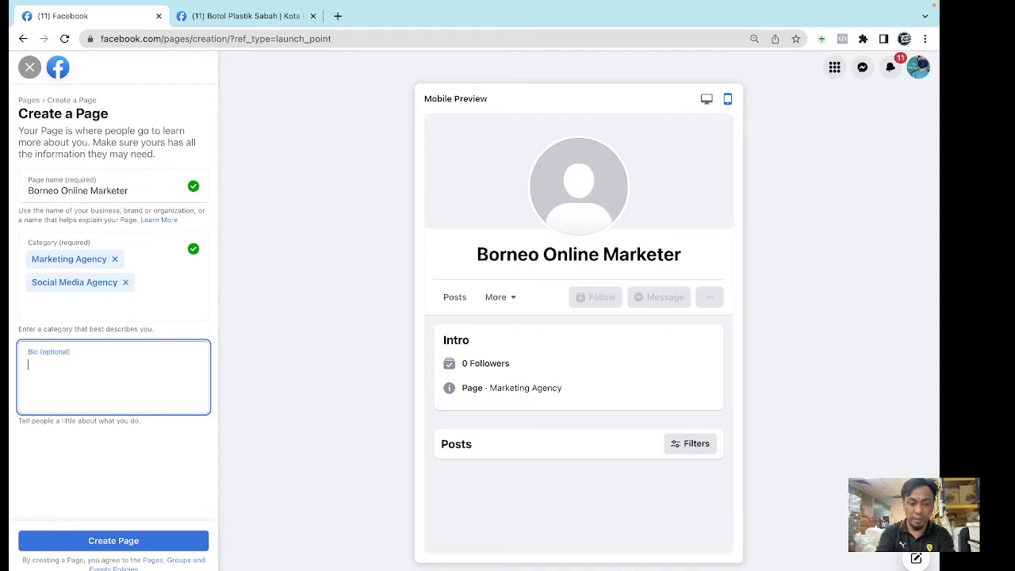
pyautogui.write('Bantu')
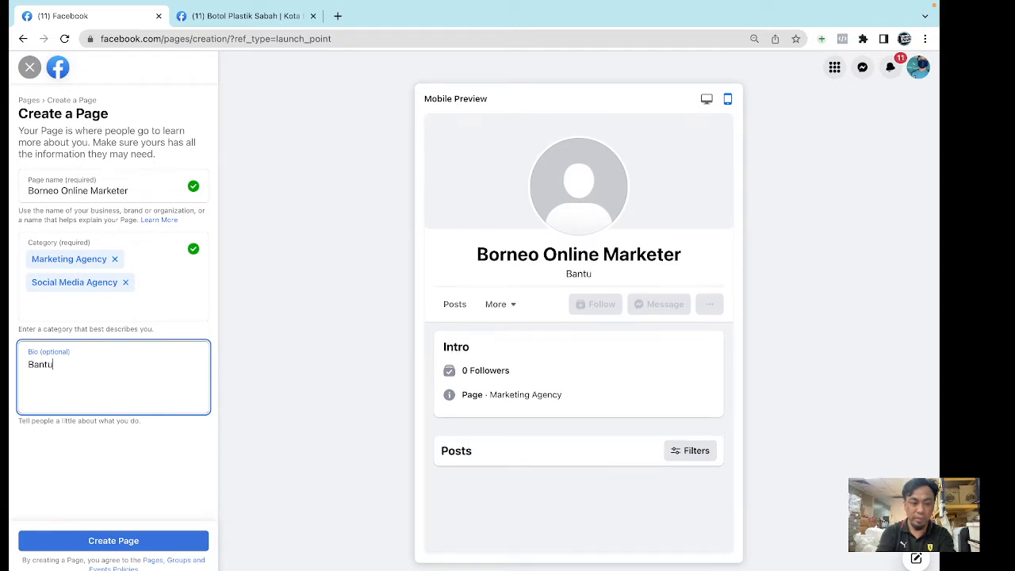
pyautogui.write(' usahawan')
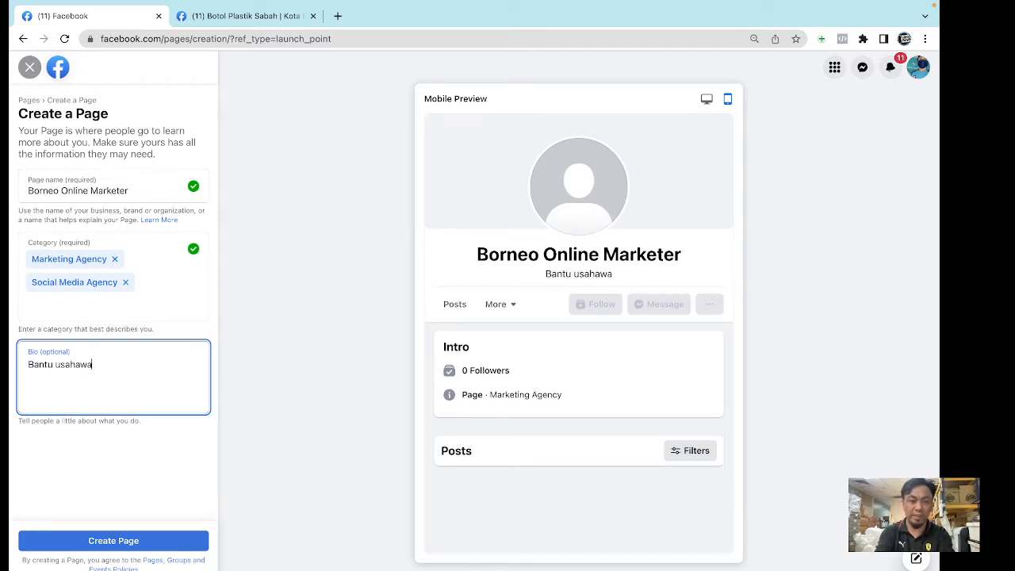
pyautogui.press('BackSpace')
pyautogui.write('n')
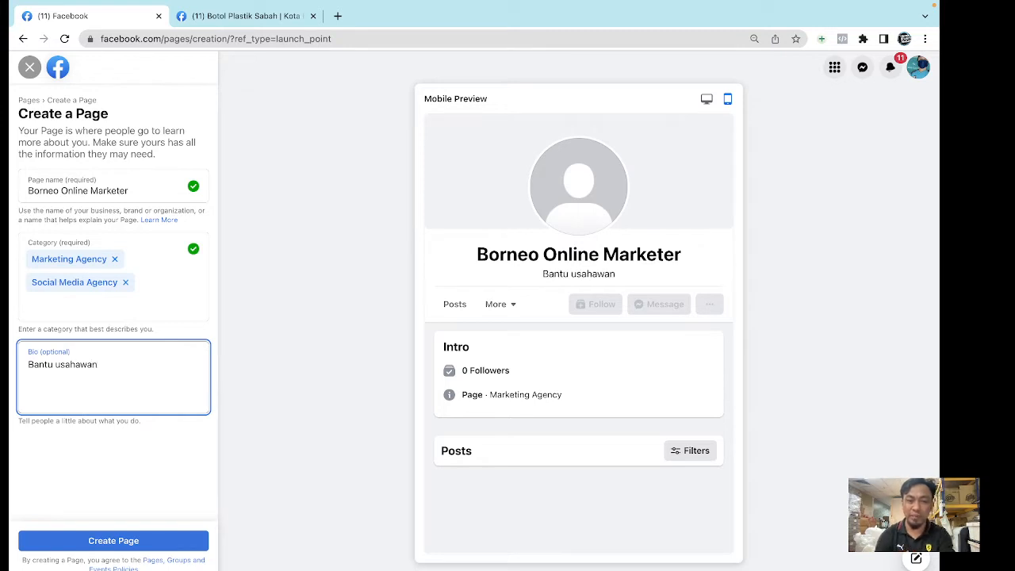
pyautogui.write(' yang ')
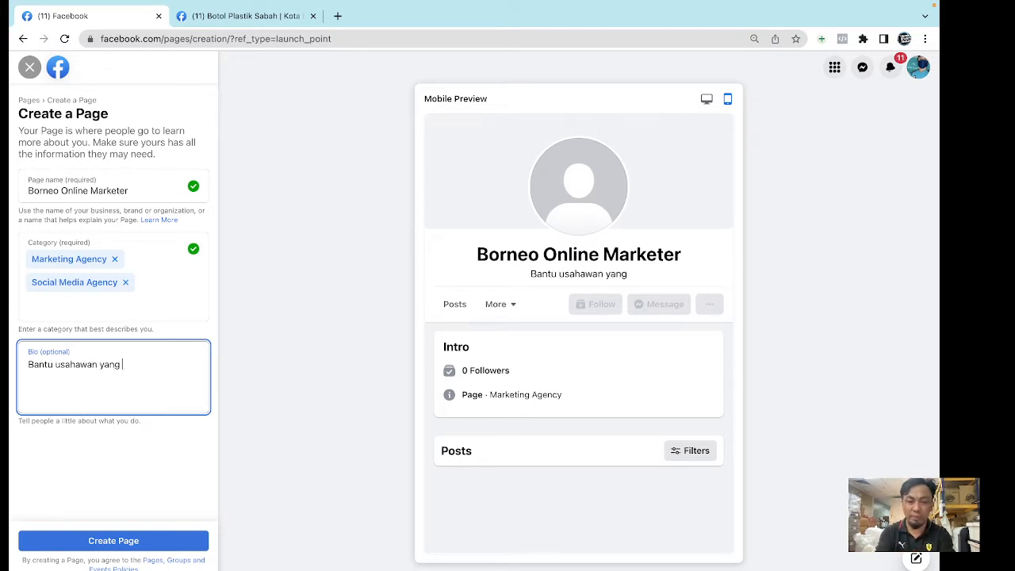
pyautogui.write('mahu onlinek')
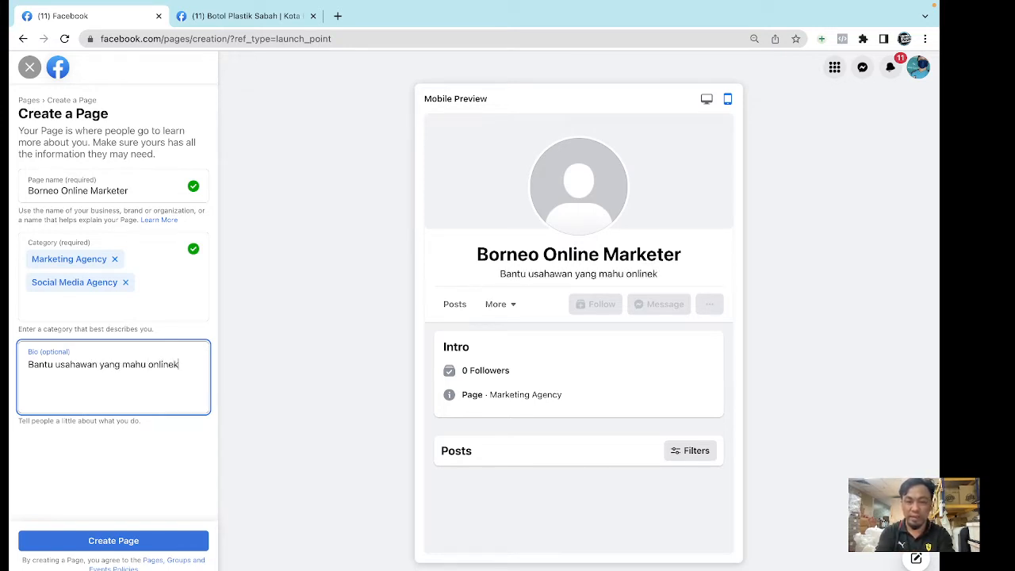
pyautogui.write('an bisnes dia')
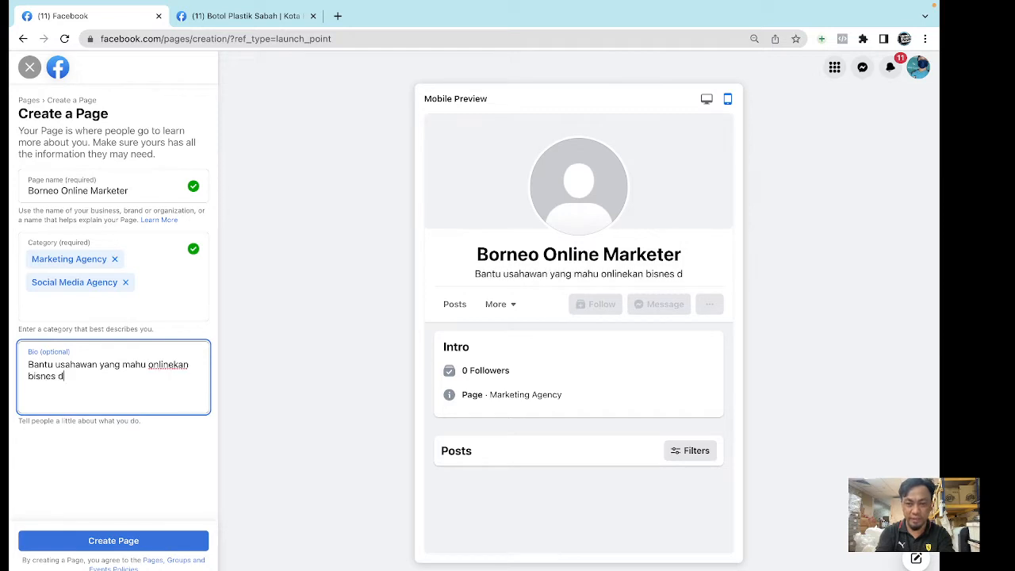
pyautogui.press('BackSpace')
pyautogui.press('BackSpace')
pyautogui.press('BackSpace')
pyautogui.press('BackSpace')
pyautogui.press('BackSpace')
pyautogui.press('BackSpace')
pyautogui.press('BackSpace')
pyautogui.press('BackSpace')
pyautogui.press('BackSpace')
pyautogui.press('BackSpace')
pyautogui.press('BackSpace')
pyautogui.press('BackSpace')
pyautogui.press('BackSpace')
pyautogui.press('BackSpace')
pyautogui.press('BackSpace')
pyautogui.press('BackSpace')
pyautogui.press('BackSpace')
pyautogui.press('BackSpace')
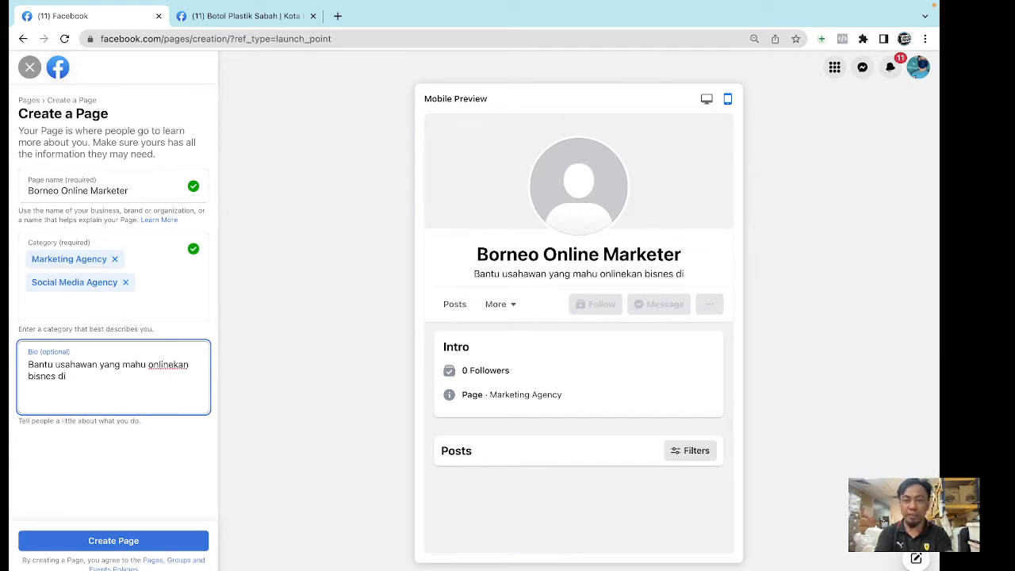
pyautogui.press('BackSpace')
pyautogui.press('BackSpace')
pyautogui.press('BackSpace')
pyautogui.press('BackSpace')
pyautogui.press('BackSpace')
pyautogui.press('BackSpace')
pyautogui.press('BackSpace')
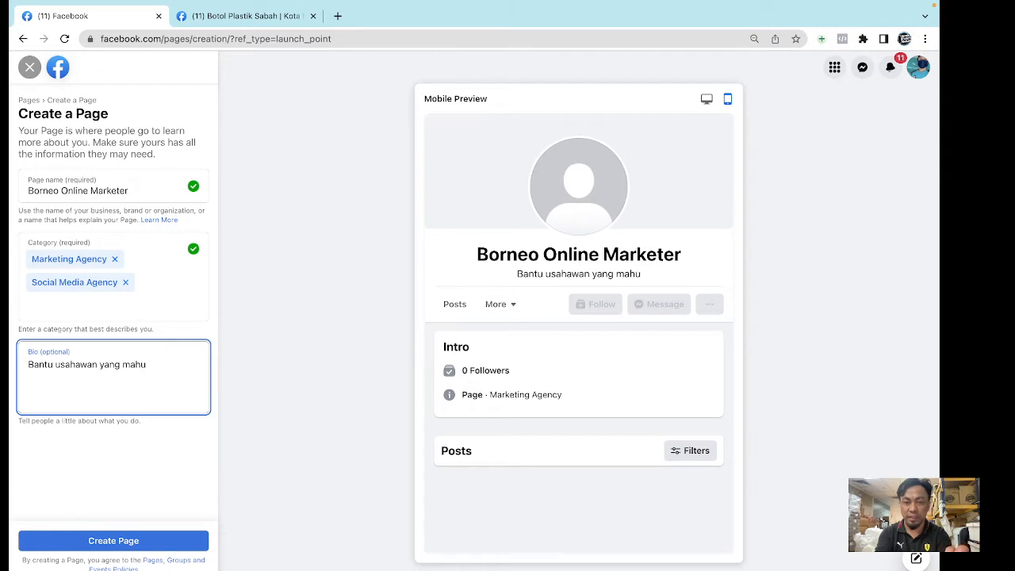
# Complete the bio as "Bantu usahawan yang faham online itu lubuk duit tapi masih tidak gunakan online" and create the page.
pyautogui.write('faham')
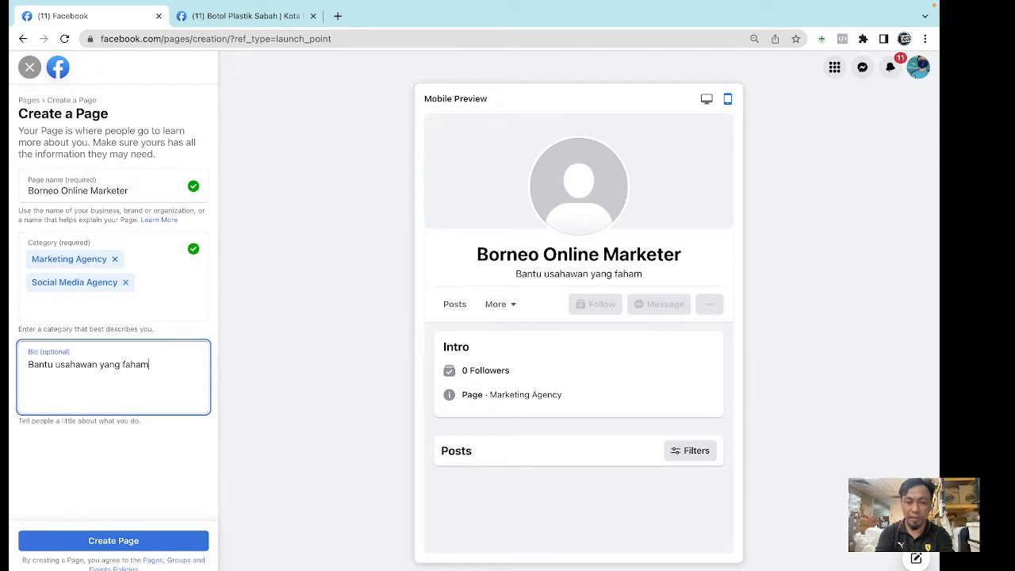
pyautogui.write(' onli')
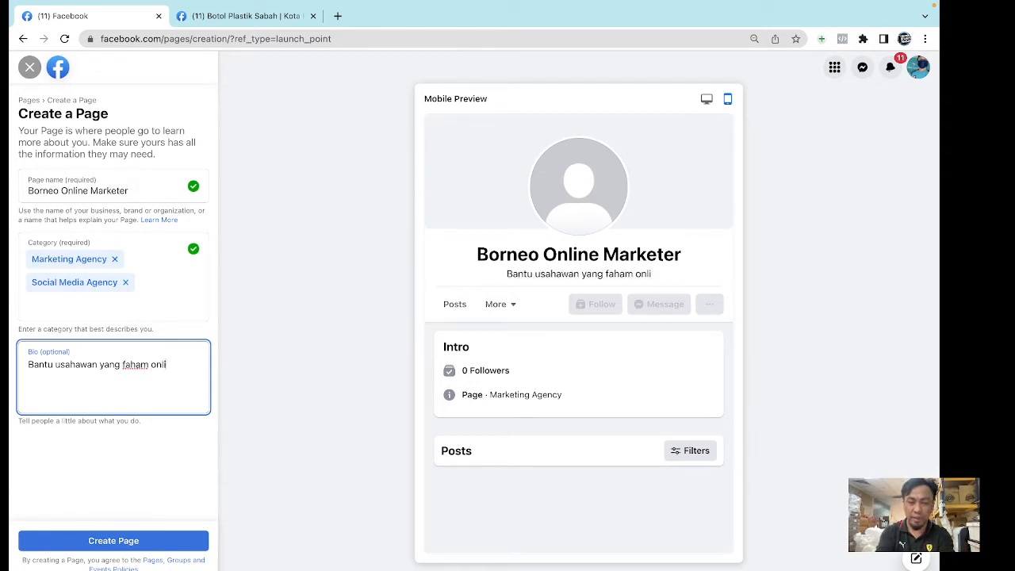
pyautogui.write('ne itu lubuk du')
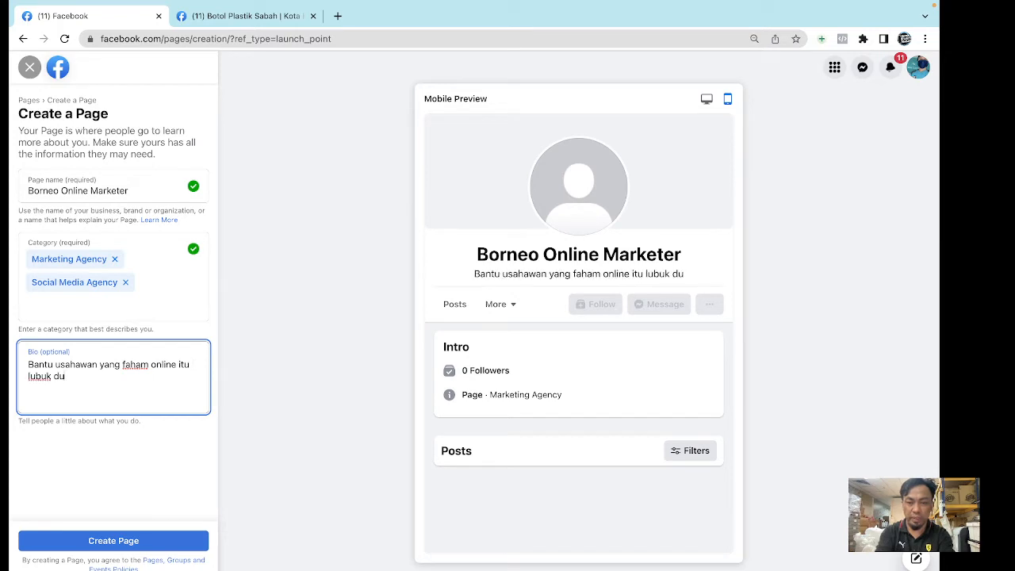
pyautogui.write('it tapi masih tidak')
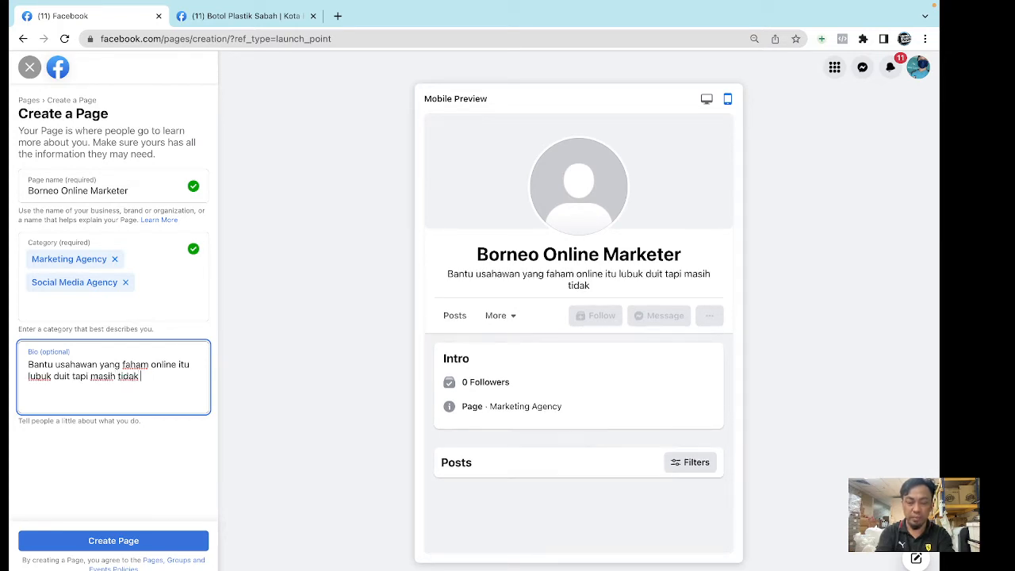
pyautogui.write(' gunakan online')
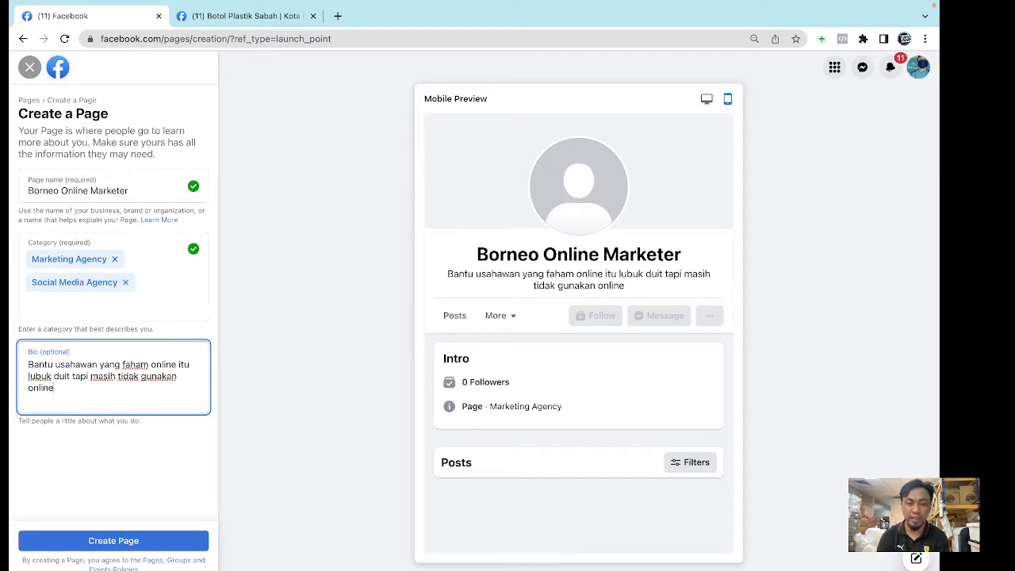
pyautogui.click(126, 545)
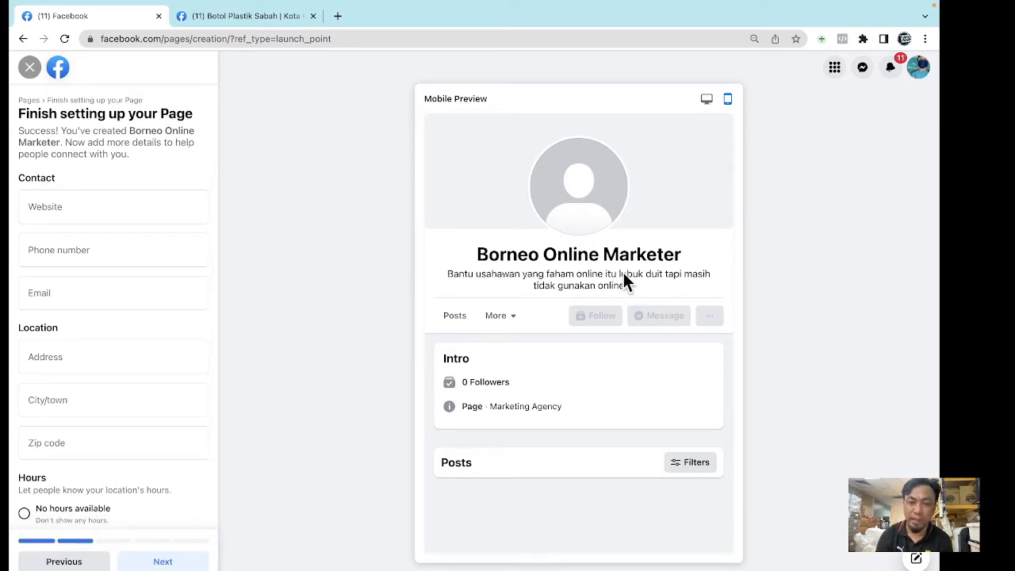
pyautogui.click(55, 203)
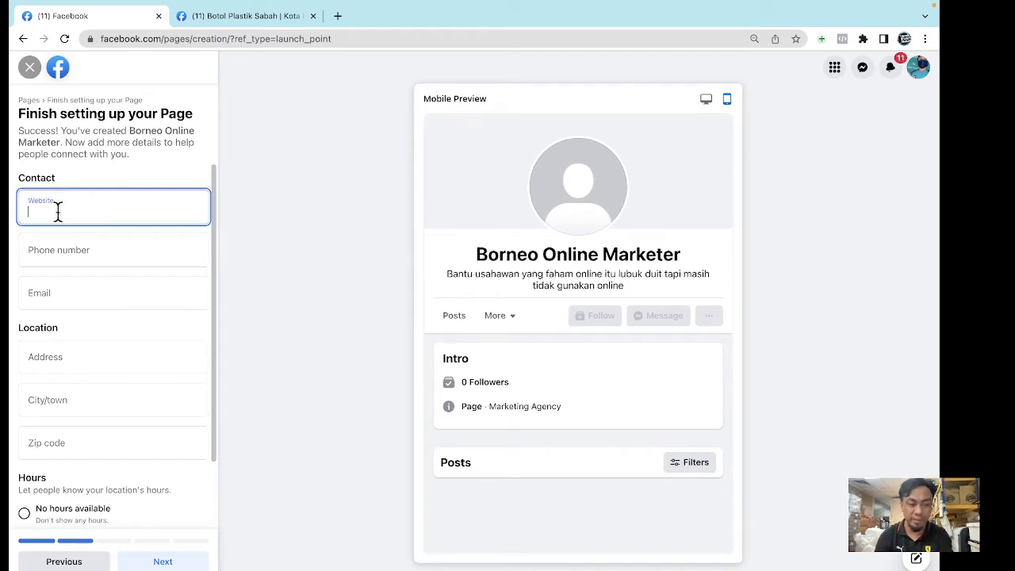
pyautogui.write('www.')
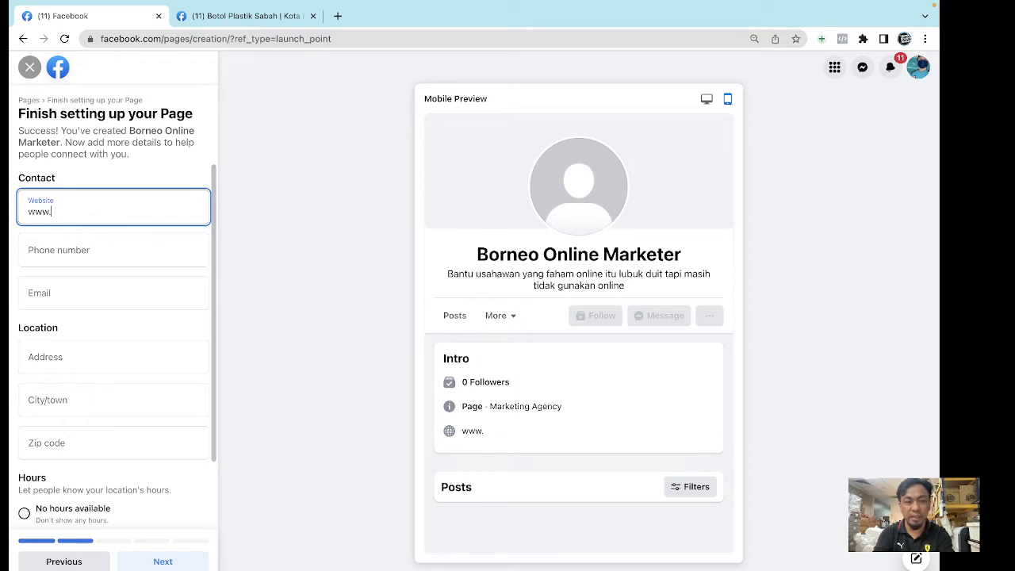
pyautogui.write('zgresources.com')
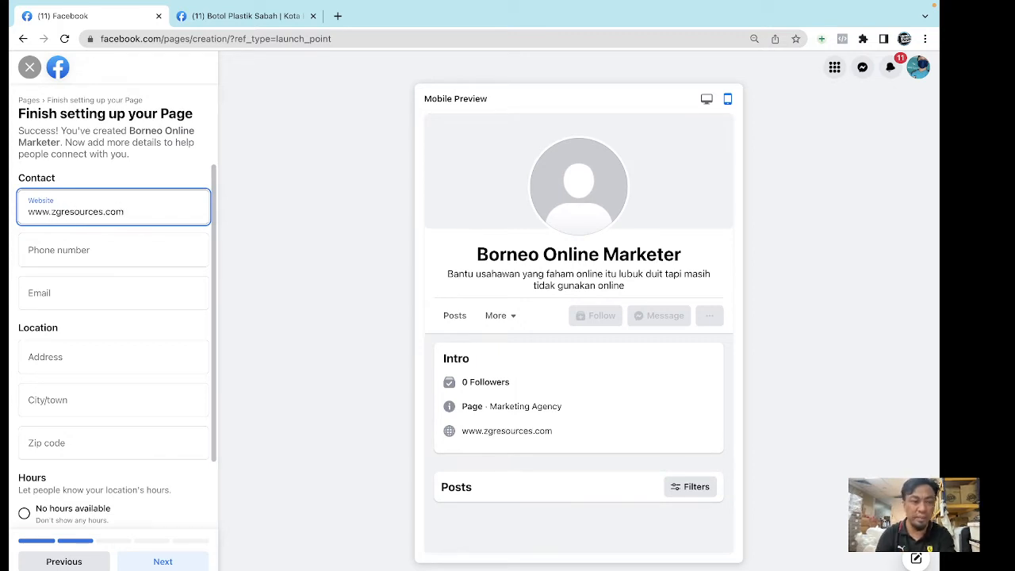
# Fill in the phone number, email, address and zip code from the saved contact details, and select the matching suggested city.
pyautogui.click(67, 255)
pyautogui.click(124, 291)
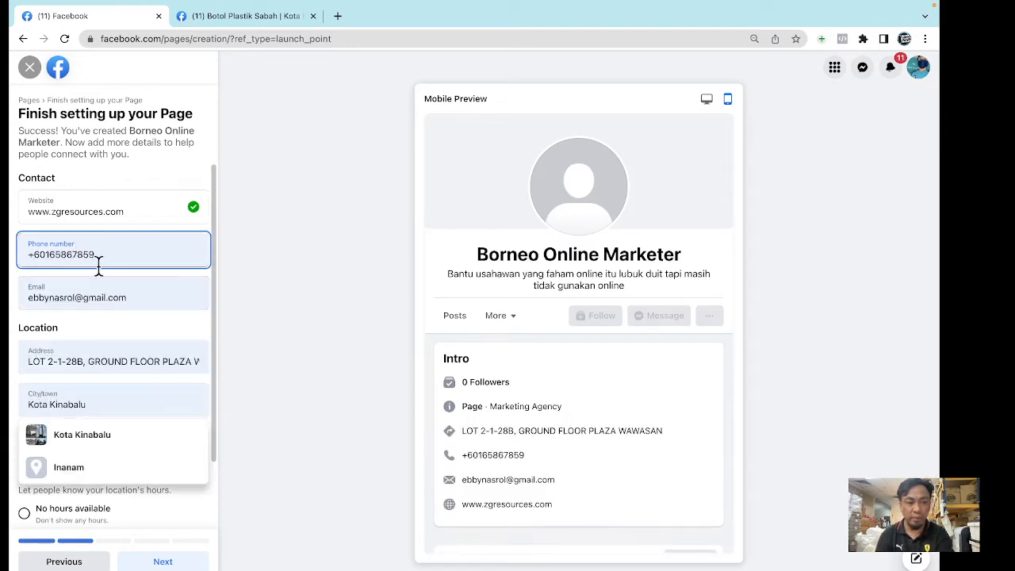
pyautogui.scroll(-1, 118, 281)
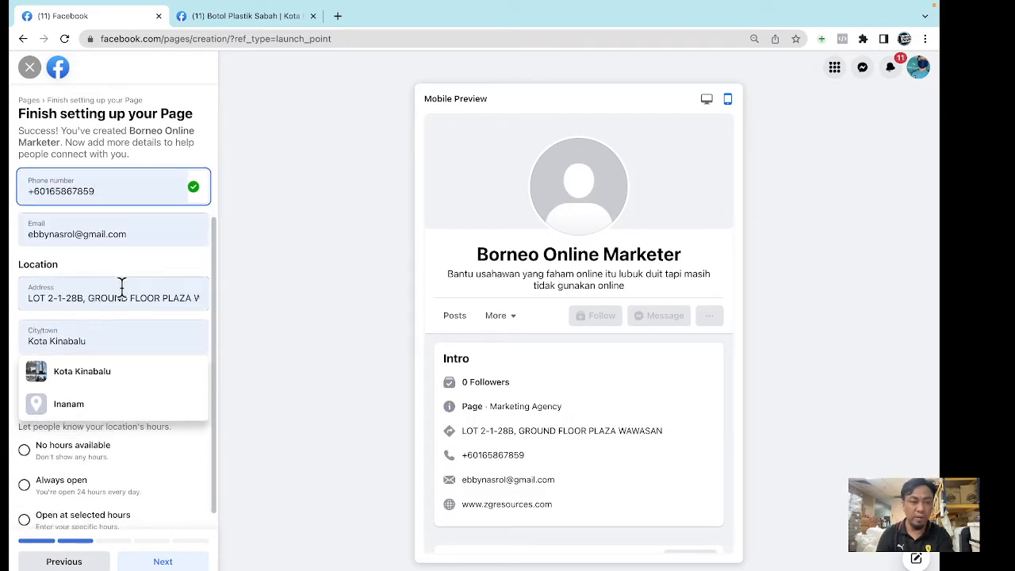
pyautogui.click(132, 372)
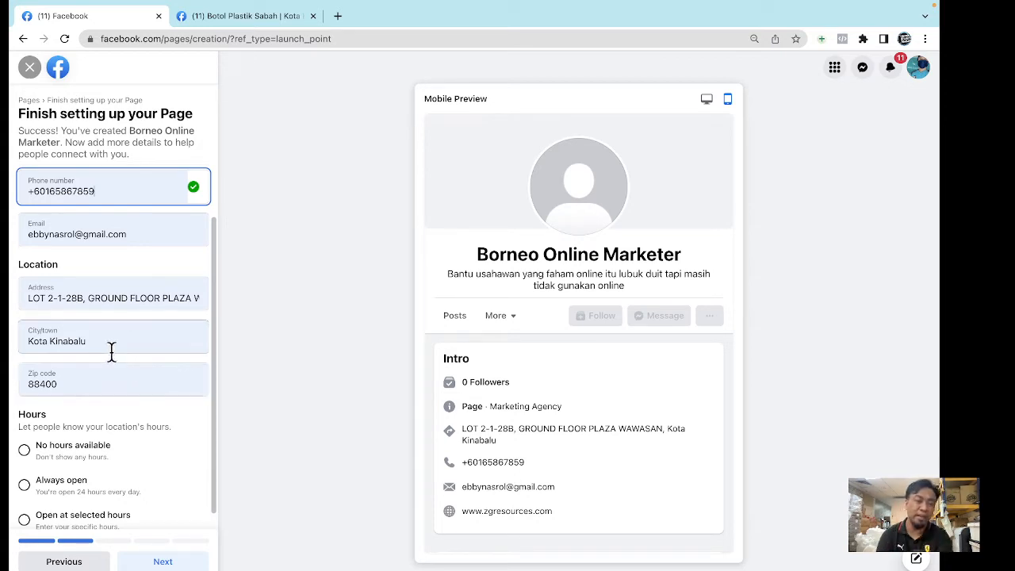
# Set the page's hours to Always open and continue to the page customization stage.
pyautogui.scroll(-1, 111, 351)
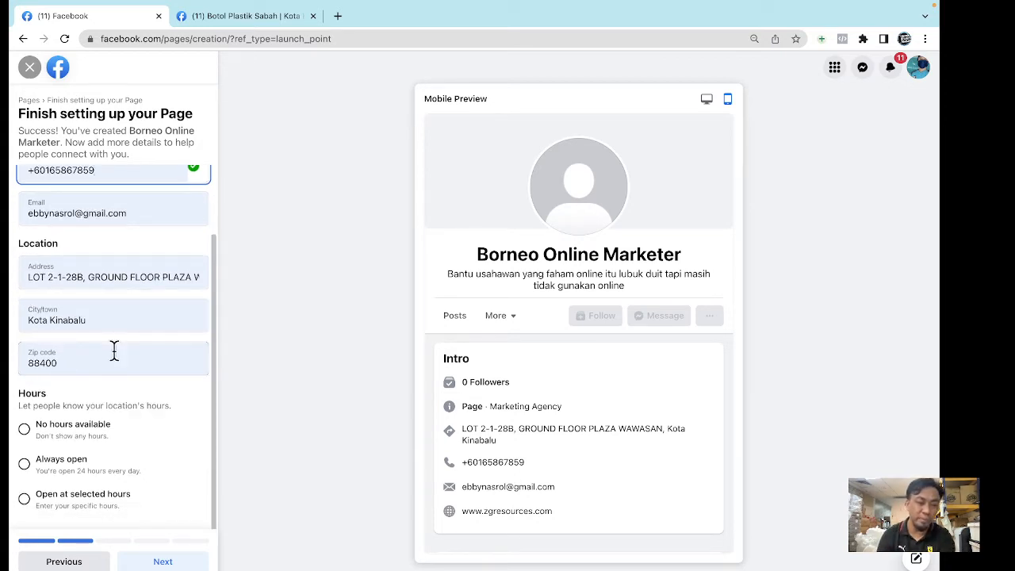
pyautogui.click(69, 473)
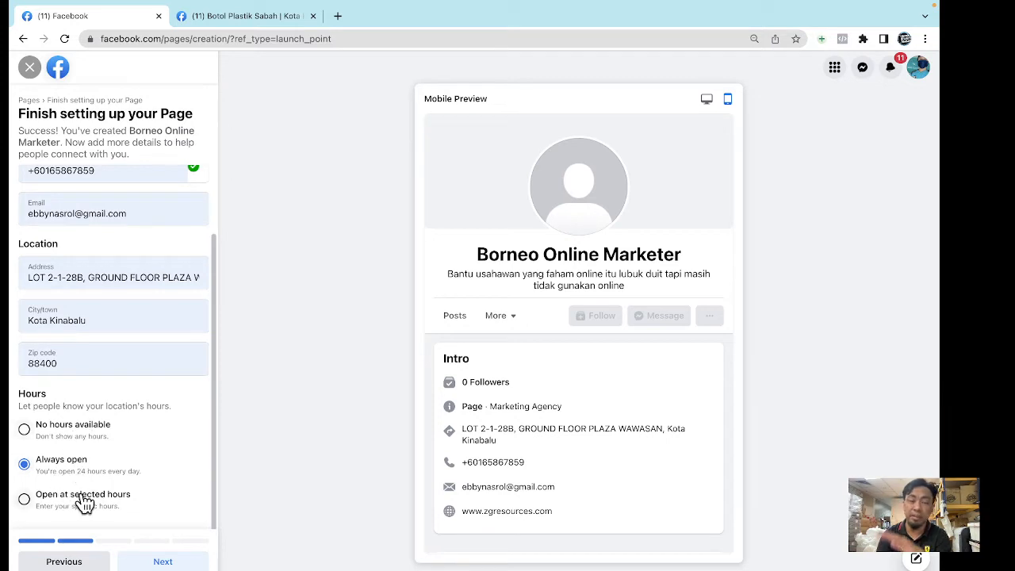
pyautogui.scroll(1, 76, 490)
pyautogui.click(149, 562)
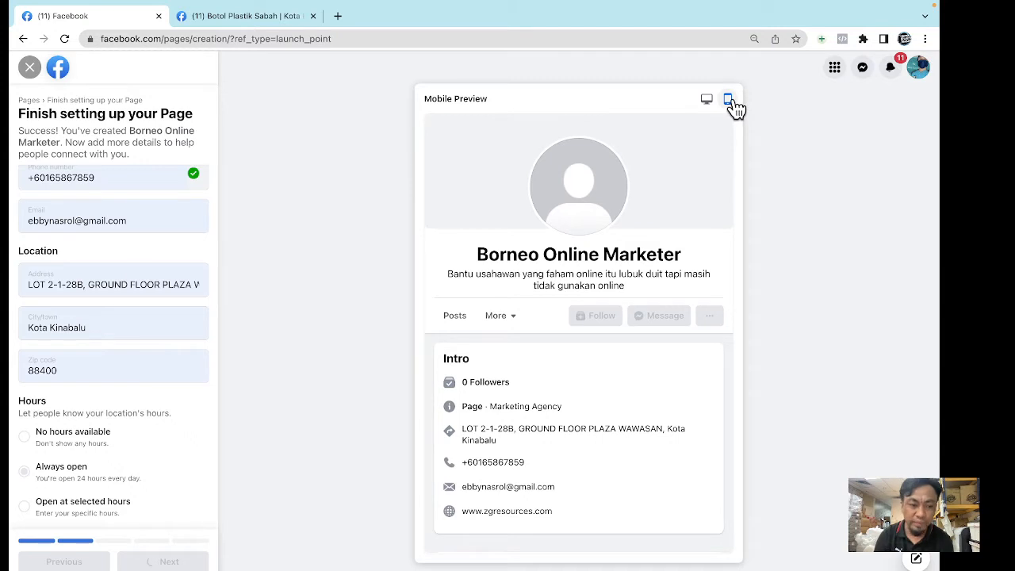
# Look over the Botol Plastik Sabah page's profile picture, cover photo, intro and posts as an example, and return to the page setup.
pyautogui.moveTo(806, 8)
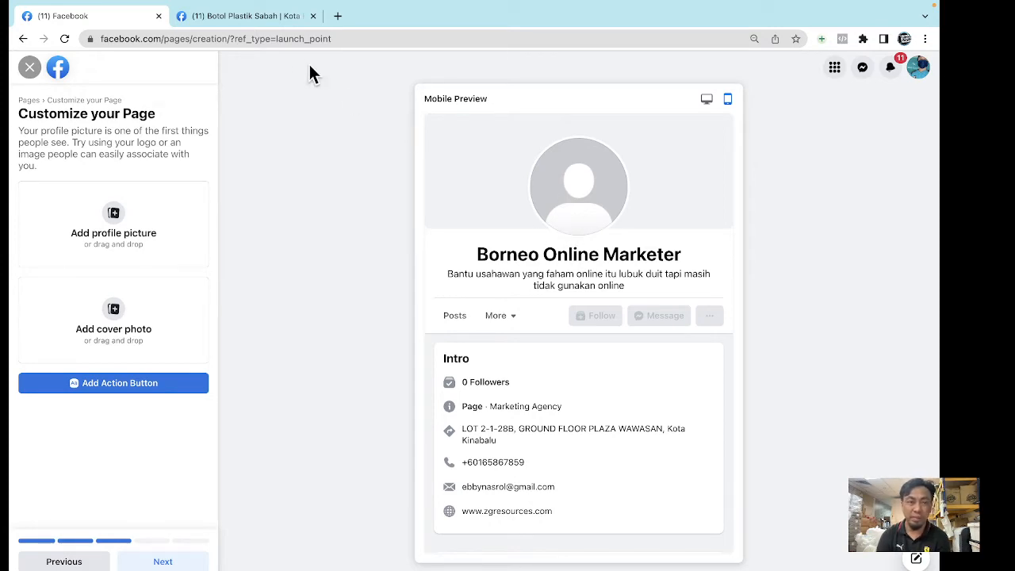
pyautogui.click(243, 16)
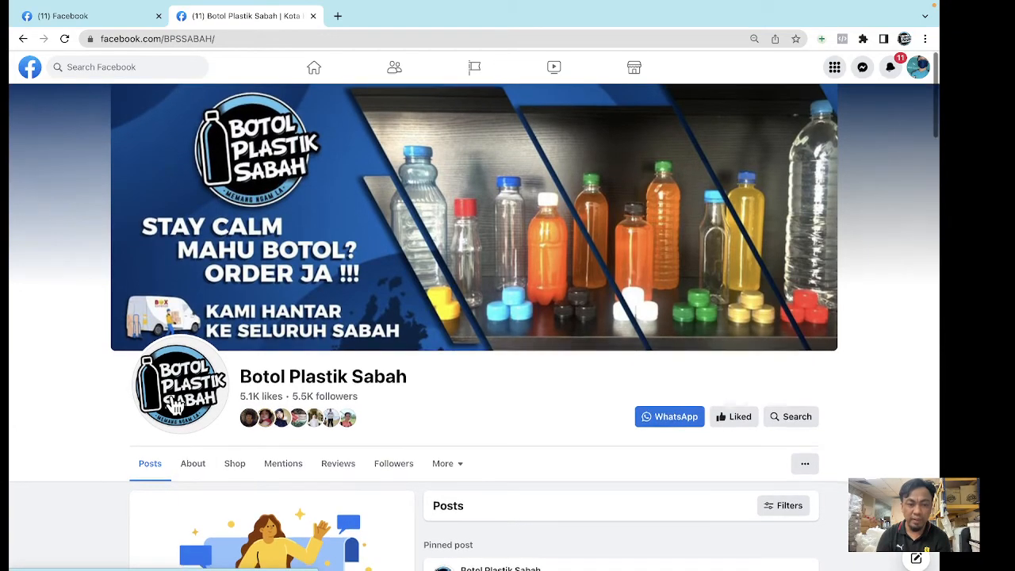
pyautogui.scroll(-8, 172, 404)
pyautogui.scroll(2, 636, 348)
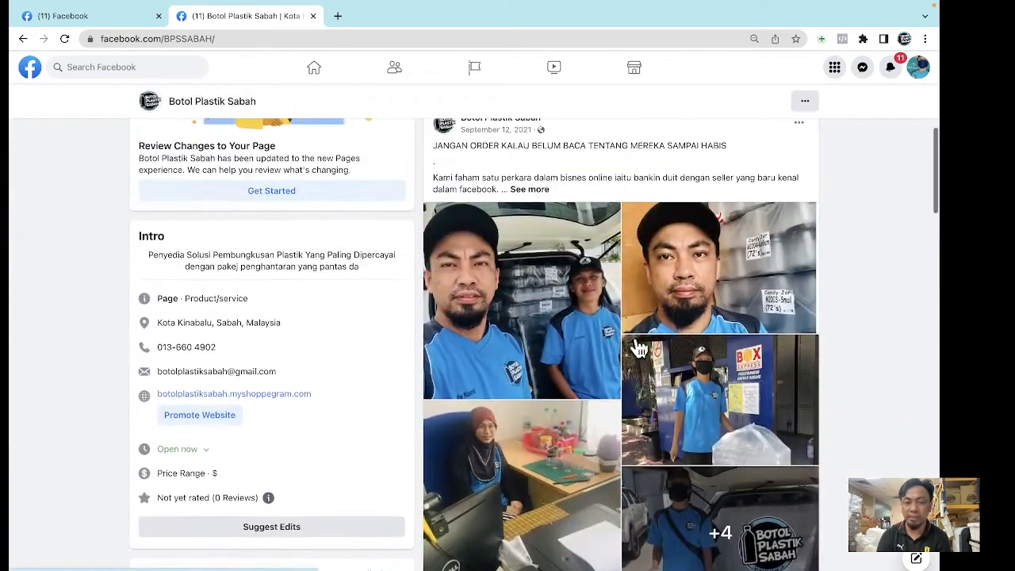
pyautogui.click(103, 17)
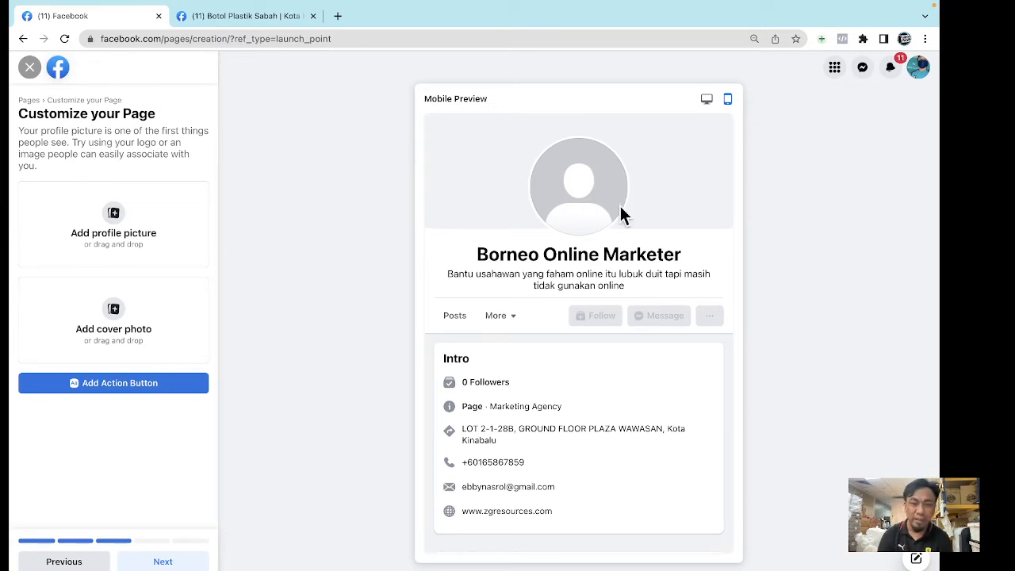
# Try CB0492-119.jpg from the Desktop folder as the page's cover photo and remove it again.
pyautogui.click(136, 330)
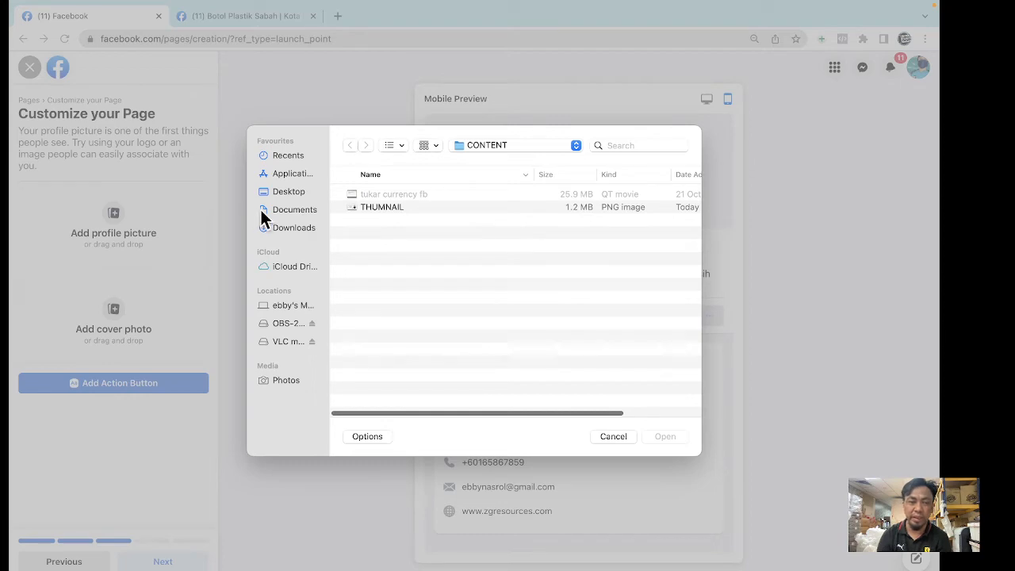
pyautogui.click(312, 197)
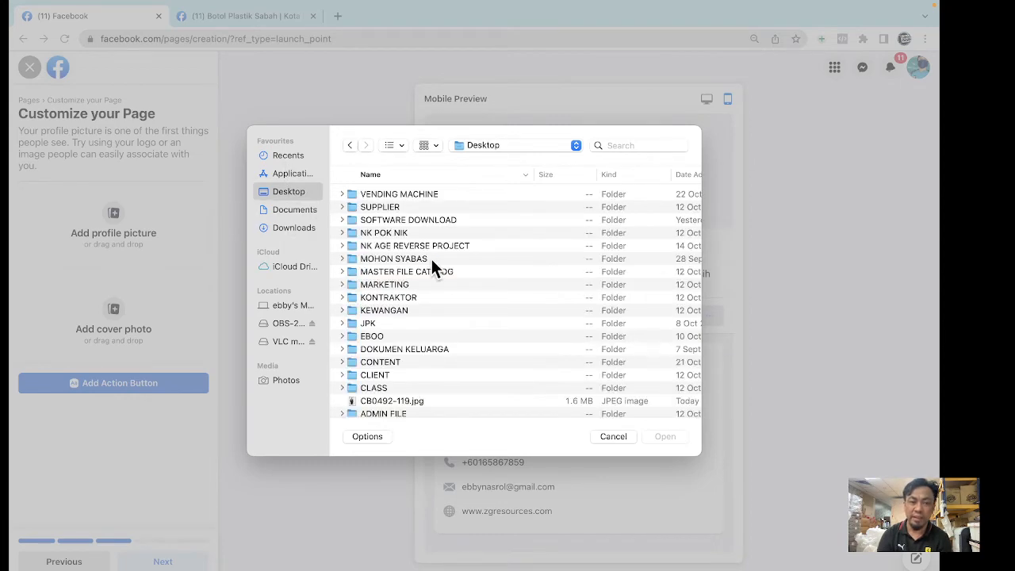
pyautogui.scroll(-2, 452, 293)
pyautogui.click(436, 390)
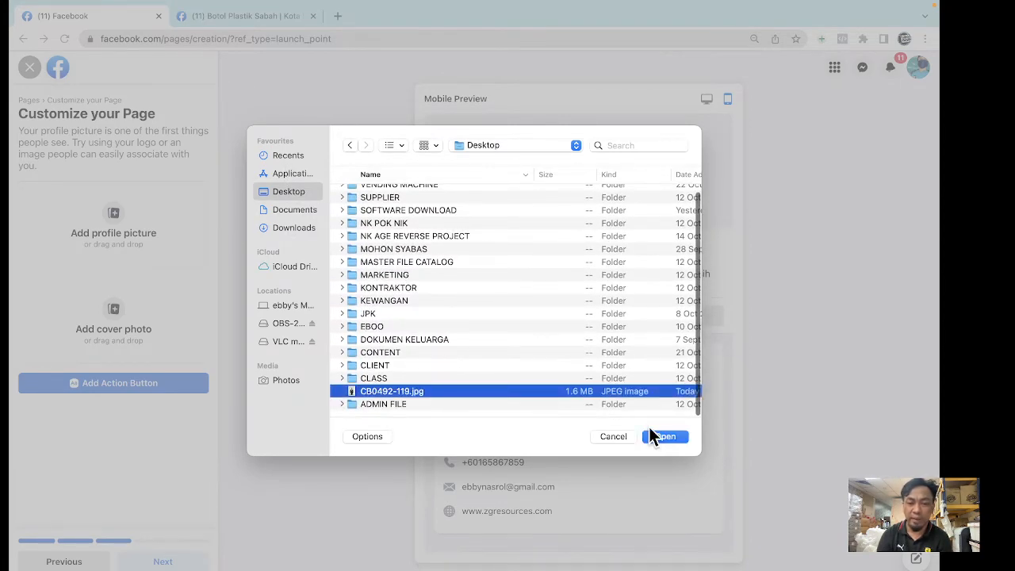
pyautogui.click(664, 436)
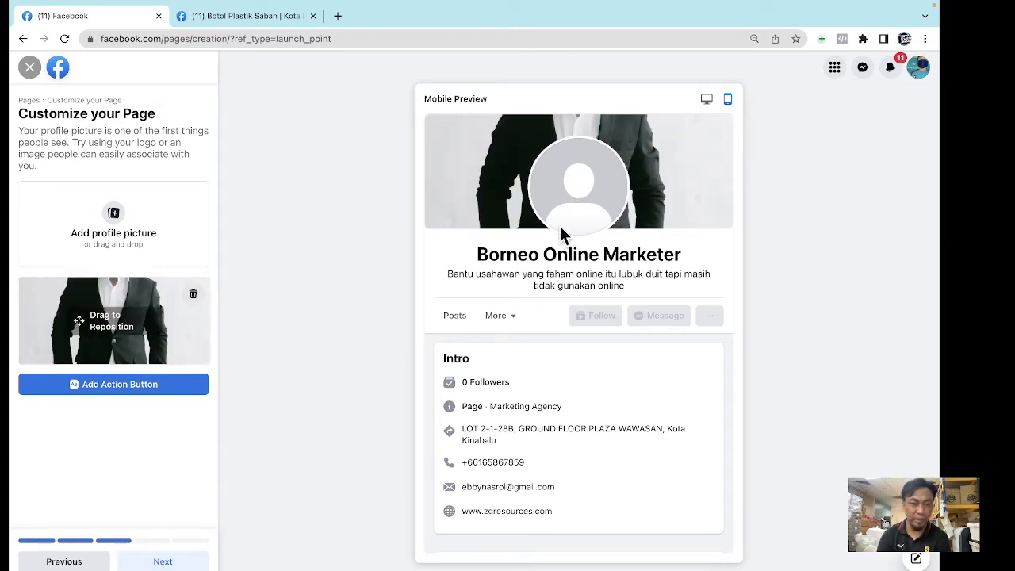
pyautogui.click(191, 294)
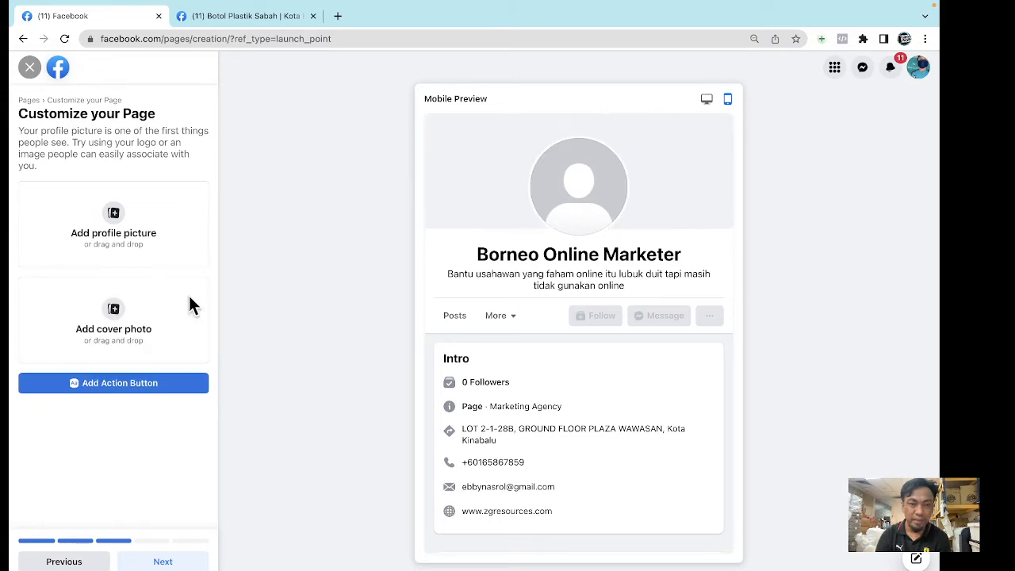
# Add CB0492-119.jpg from the Desktop folder as the page's profile picture.
pyautogui.click(115, 215)
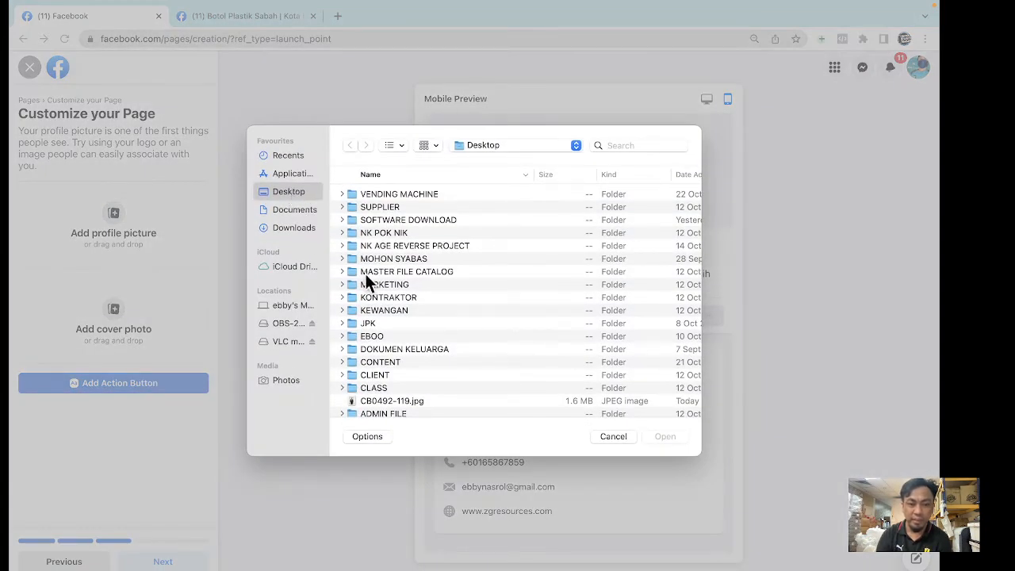
pyautogui.scroll(-1, 372, 318)
pyautogui.click(408, 393)
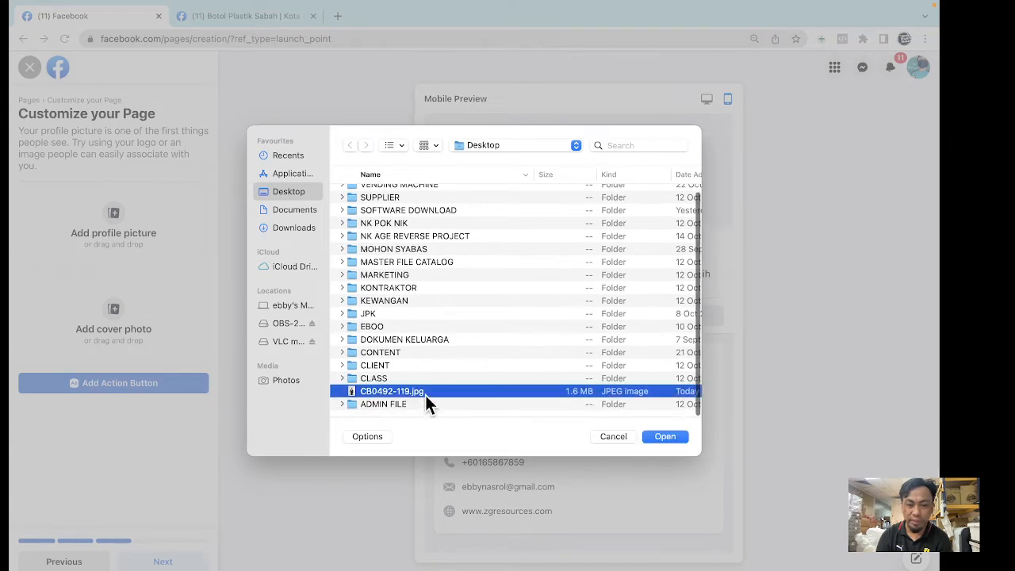
pyautogui.click(666, 437)
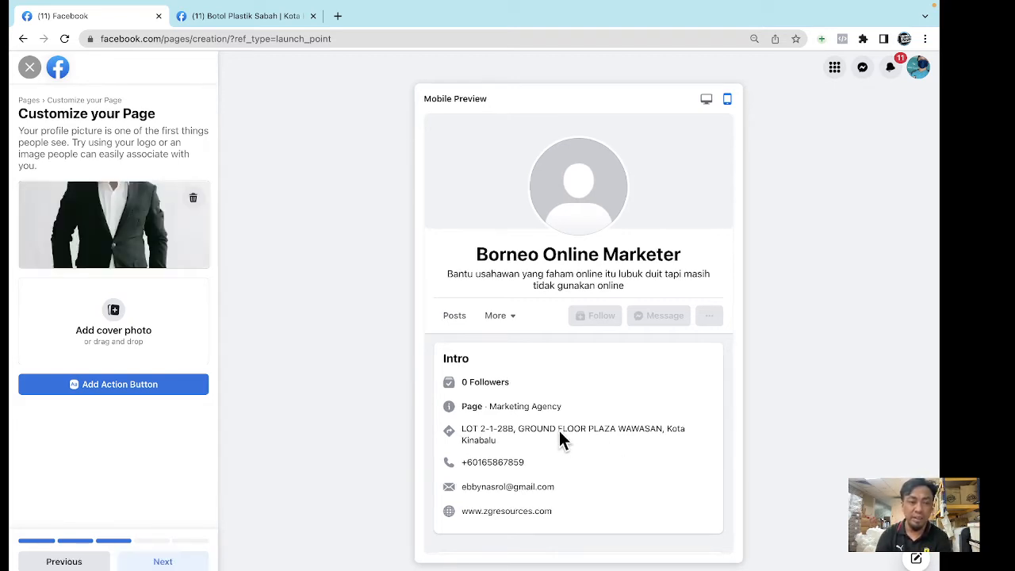
pyautogui.click(123, 319)
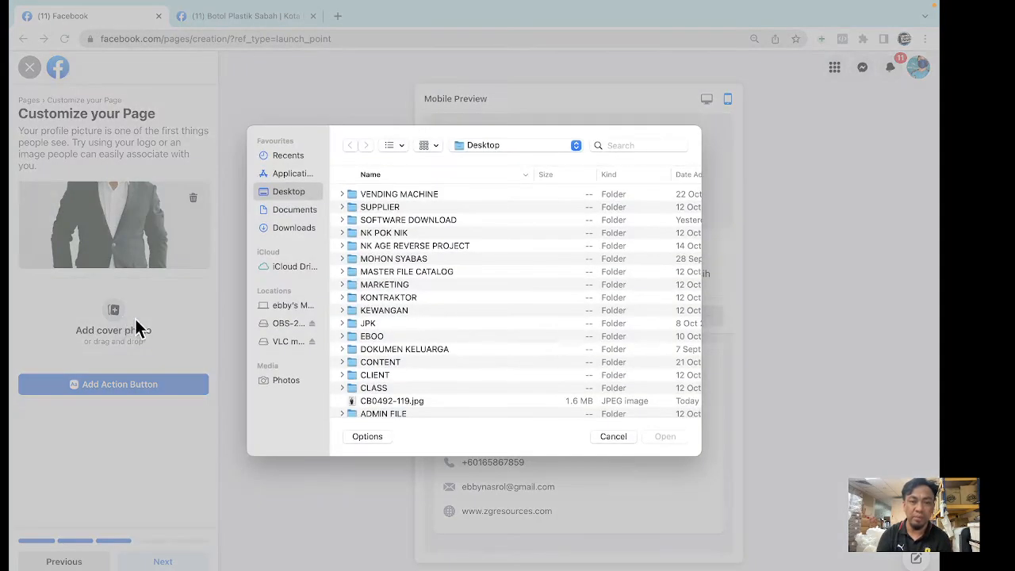
pyautogui.scroll(-1, 396, 383)
pyautogui.scroll(1, 413, 366)
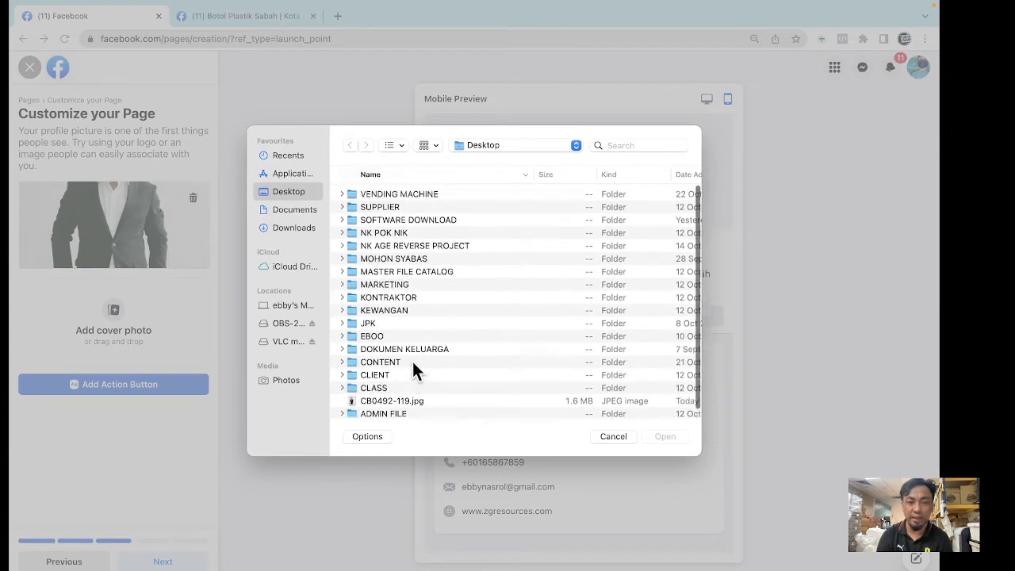
pyautogui.hscroll(3, 413, 367)
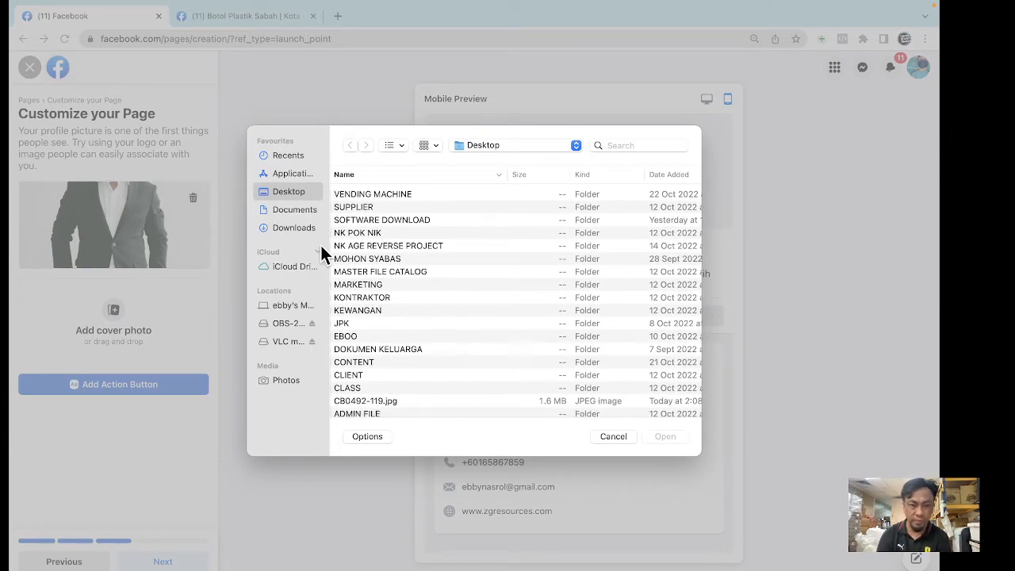
pyautogui.hscroll(-3, 373, 215)
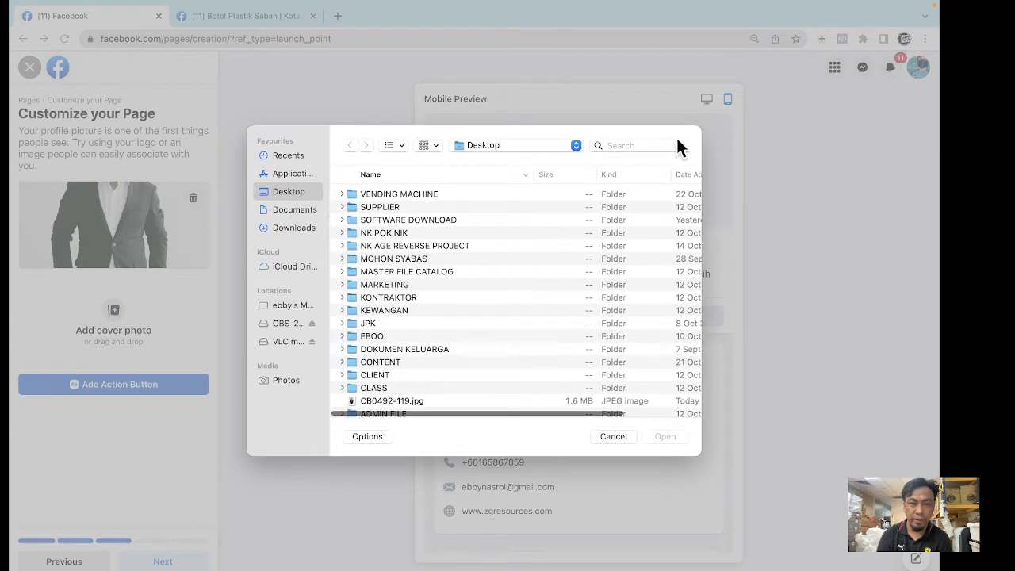
pyautogui.click(611, 438)
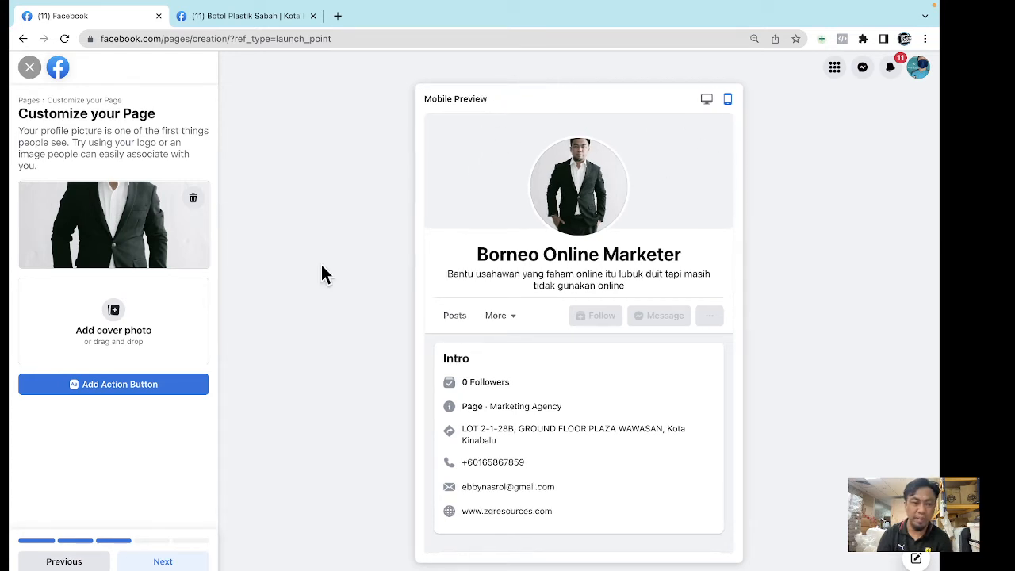
# Add the THUMNAIL image from the CONTENT folder on the Desktop as the page's cover photo.
pyautogui.click(125, 317)
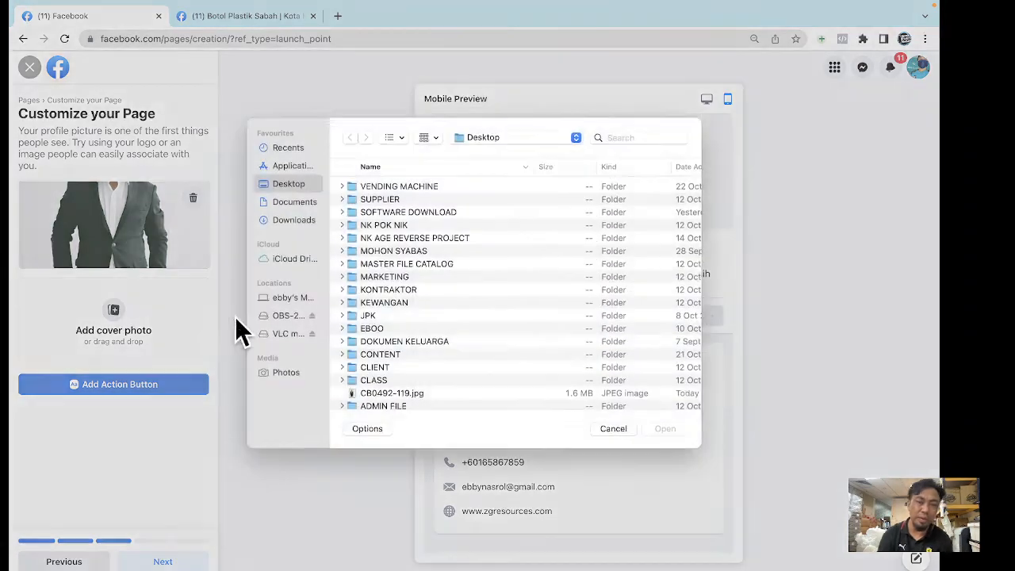
pyautogui.scroll(-1, 444, 331)
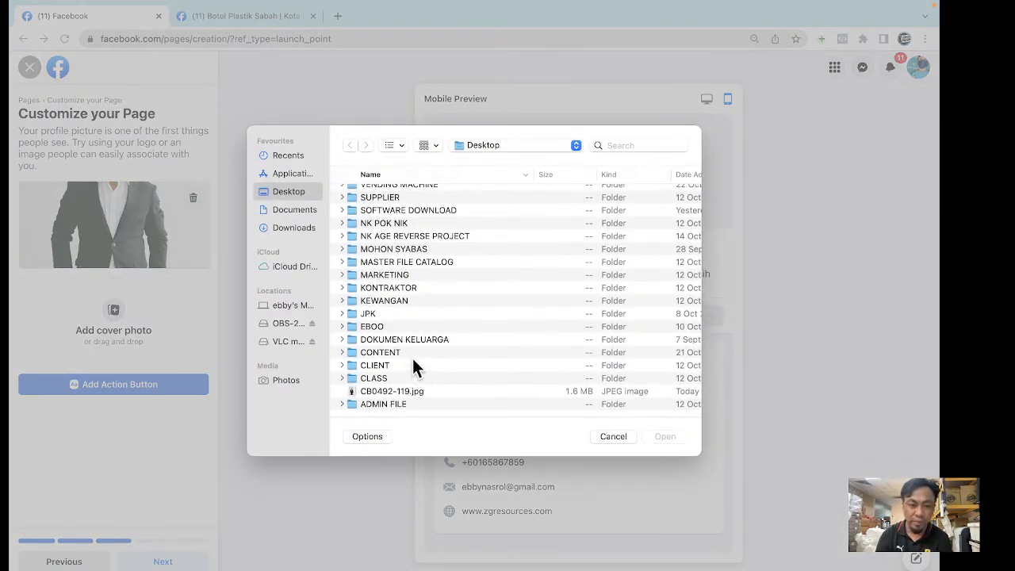
pyautogui.doubleClick(413, 352)
pyautogui.click(397, 207)
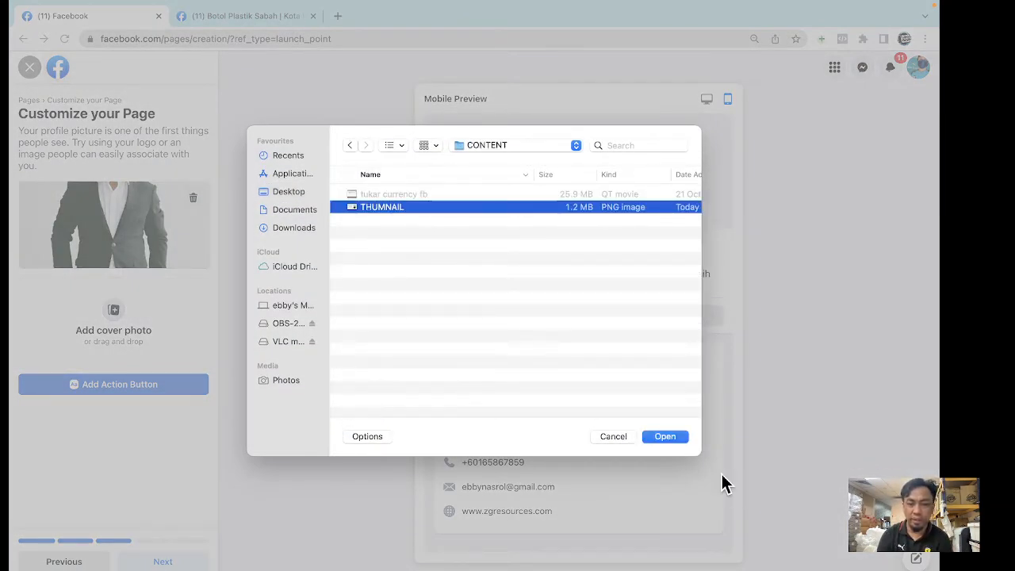
pyautogui.click(660, 437)
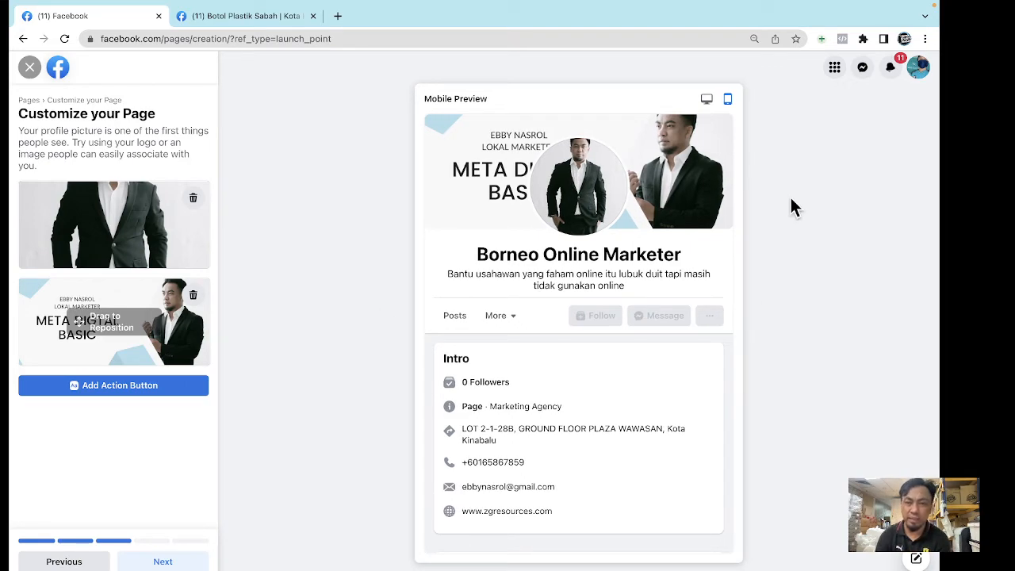
# Examine the Botol Plastik Sabah page's cover photo, WhatsApp button, intro and customer comments as an example, and return to the page setup.
pyautogui.click(220, 16)
pyautogui.scroll(10, 481, 227)
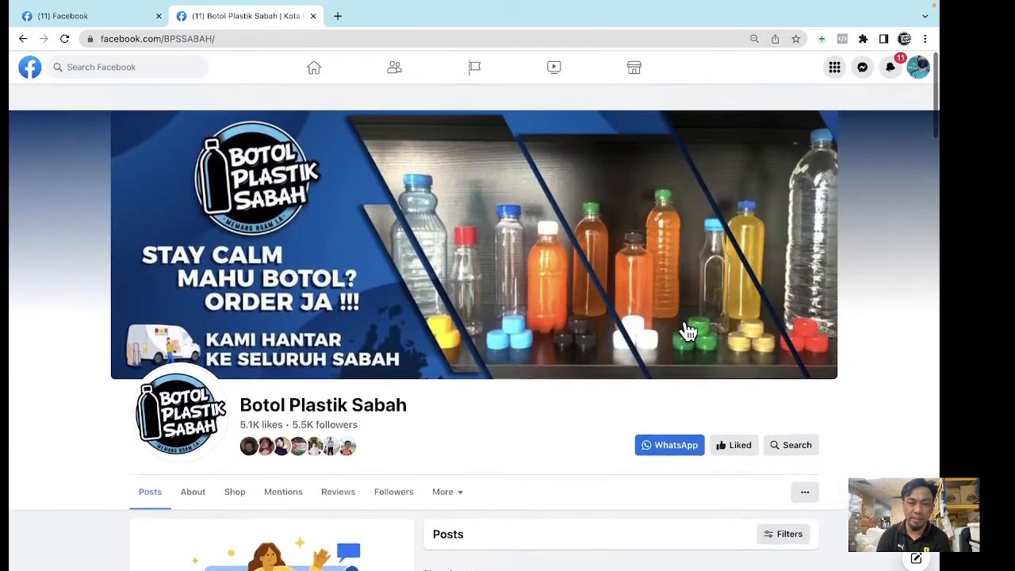
pyautogui.scroll(-4, 452, 369)
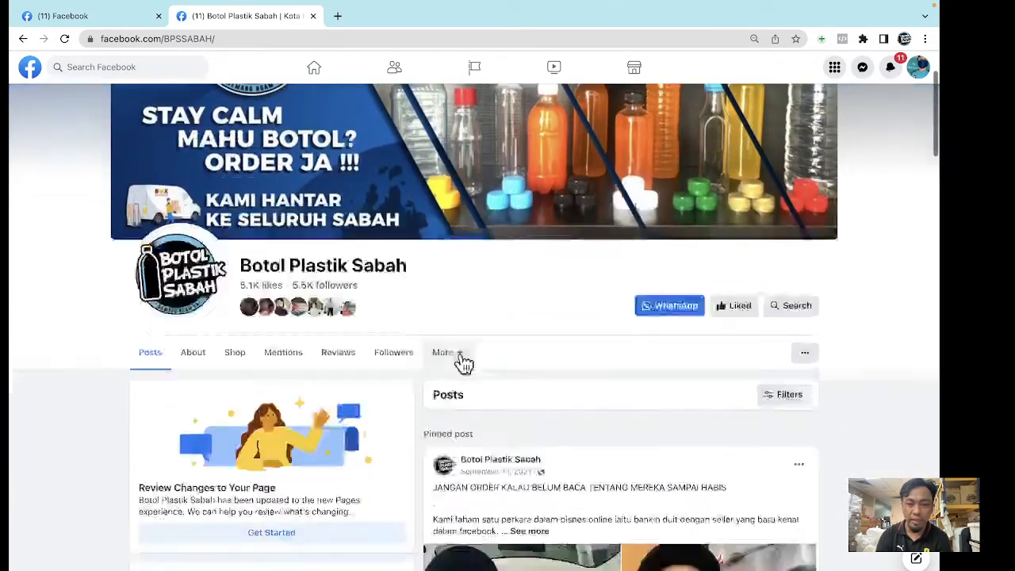
pyautogui.scroll(-10, 572, 317)
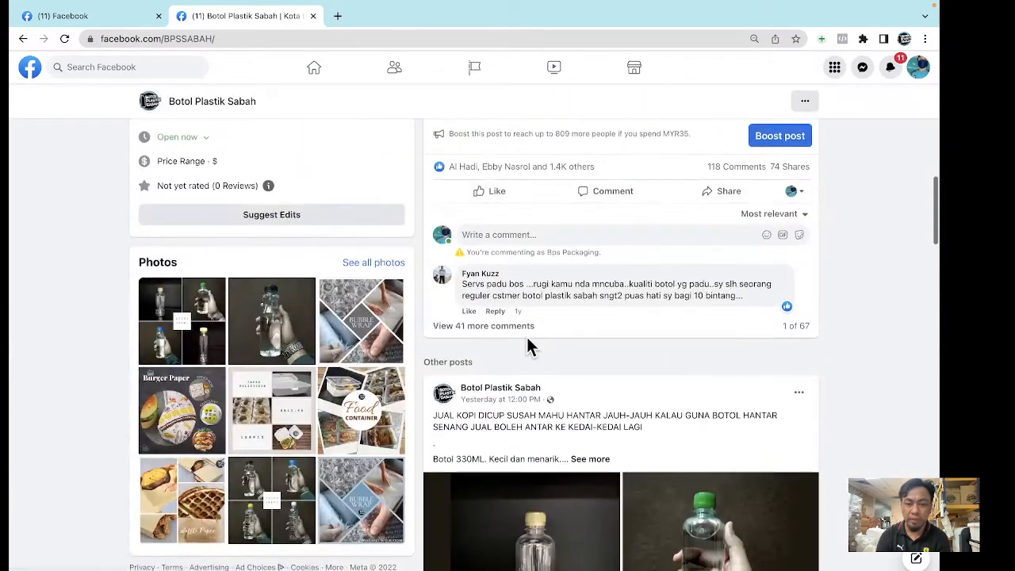
pyautogui.scroll(-1, 527, 336)
pyautogui.scroll(4, 527, 341)
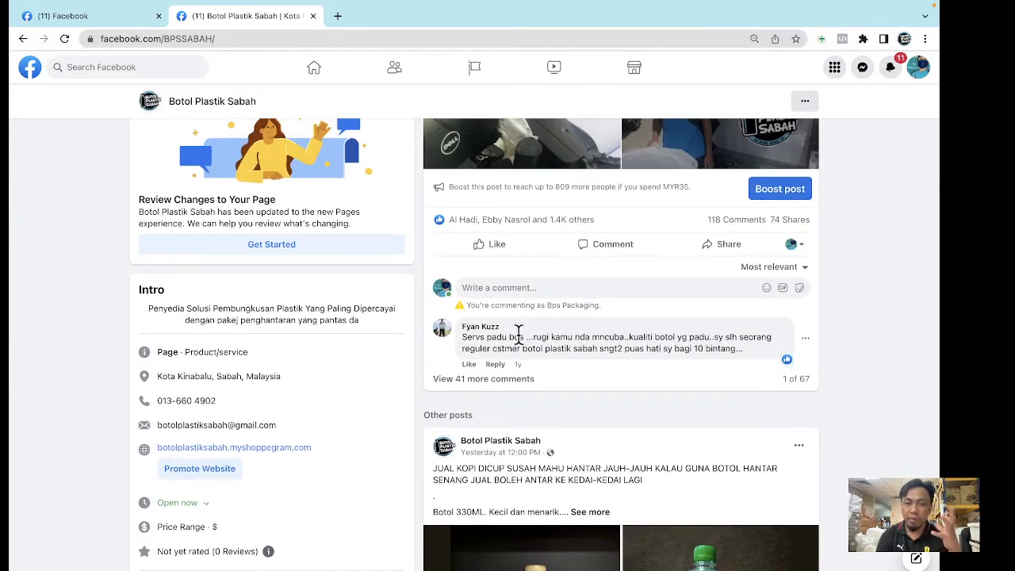
pyautogui.scroll(-1, 261, 199)
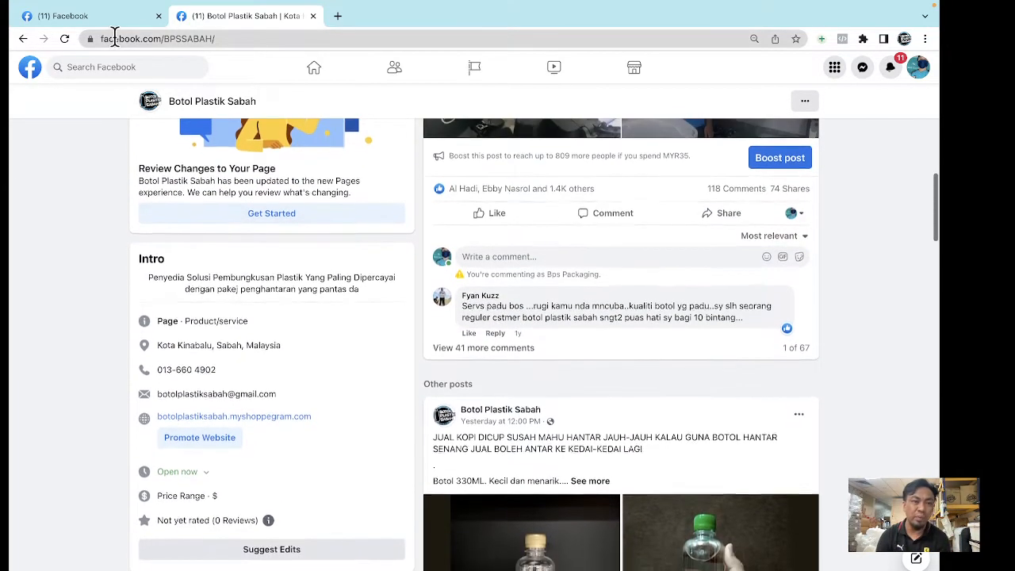
pyautogui.click(111, 20)
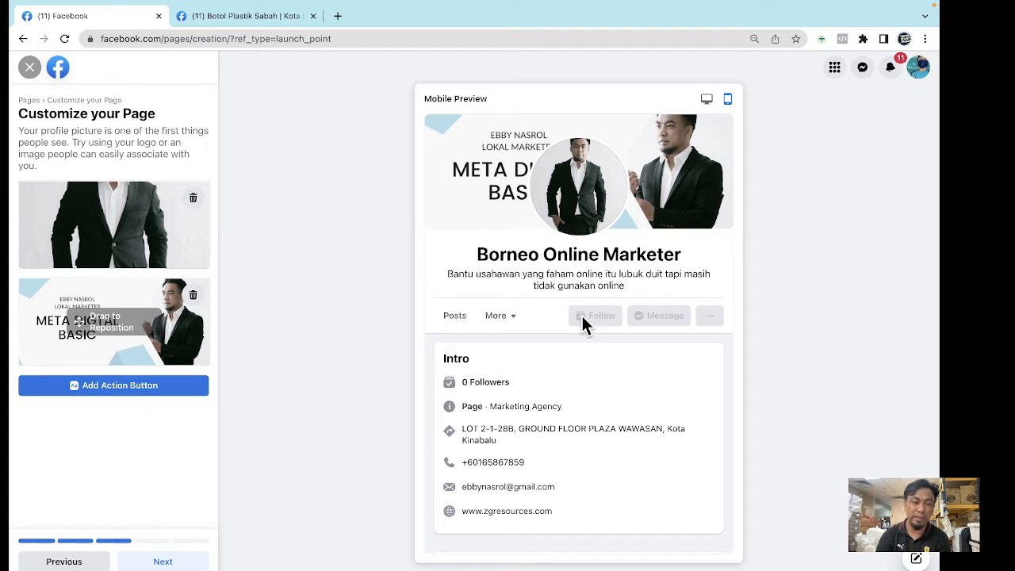
# Look through the action button options, trying Send WhatsApp Message and Send Message, and leave without adding one.
pyautogui.click(163, 388)
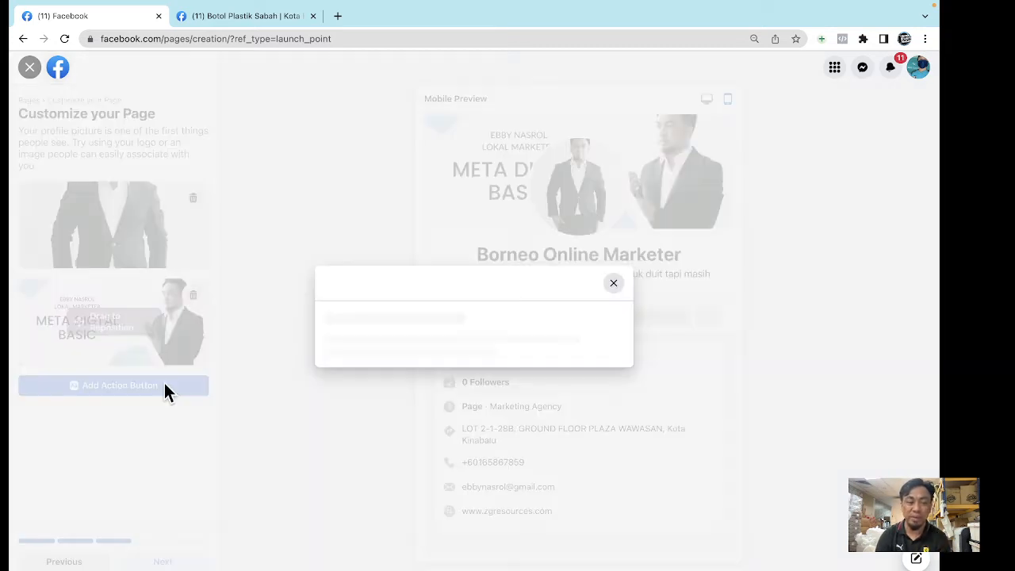
pyautogui.click(494, 426)
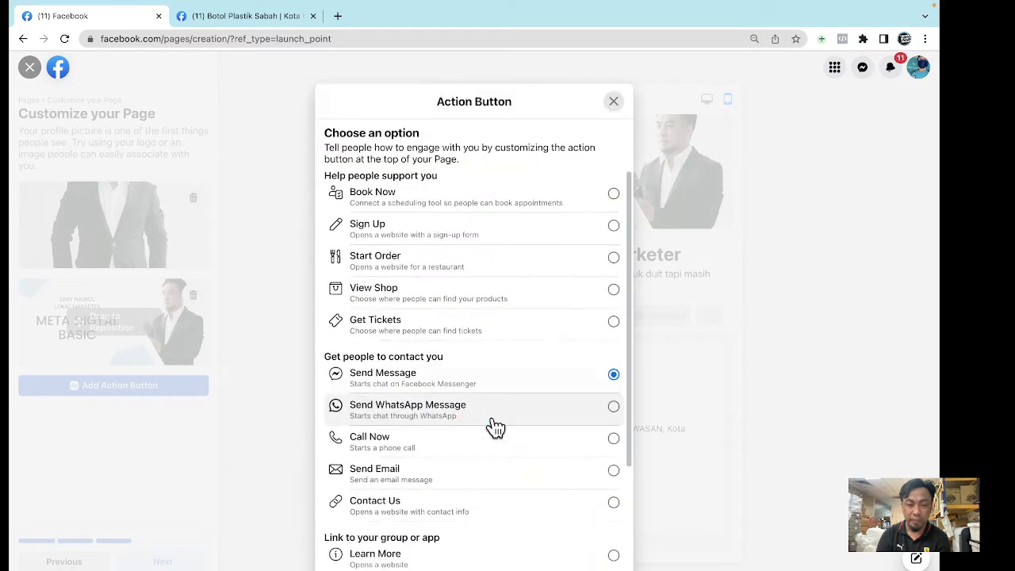
pyautogui.scroll(-2, 479, 412)
pyautogui.click(459, 345)
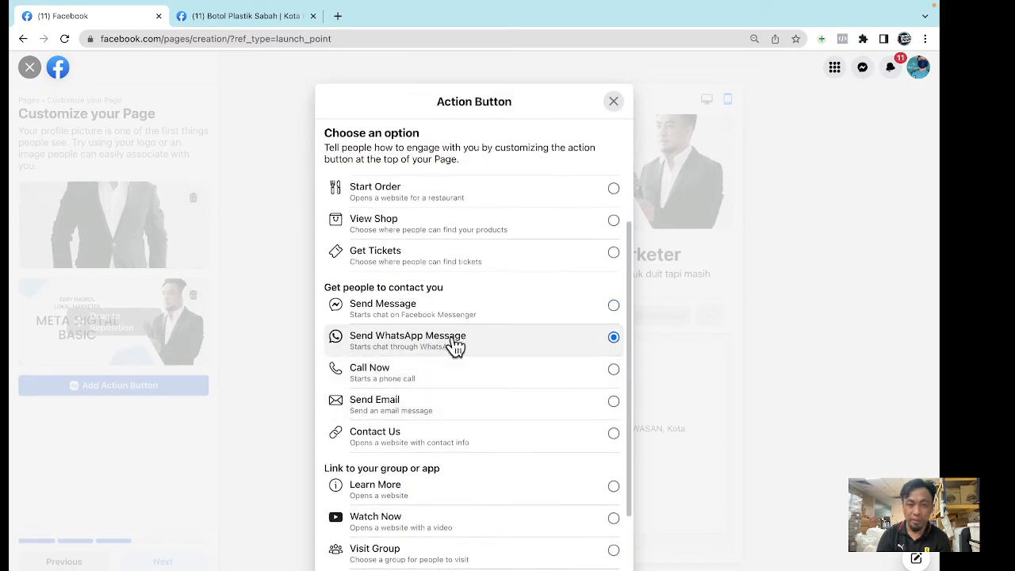
pyautogui.click(458, 319)
pyautogui.scroll(-3, 475, 439)
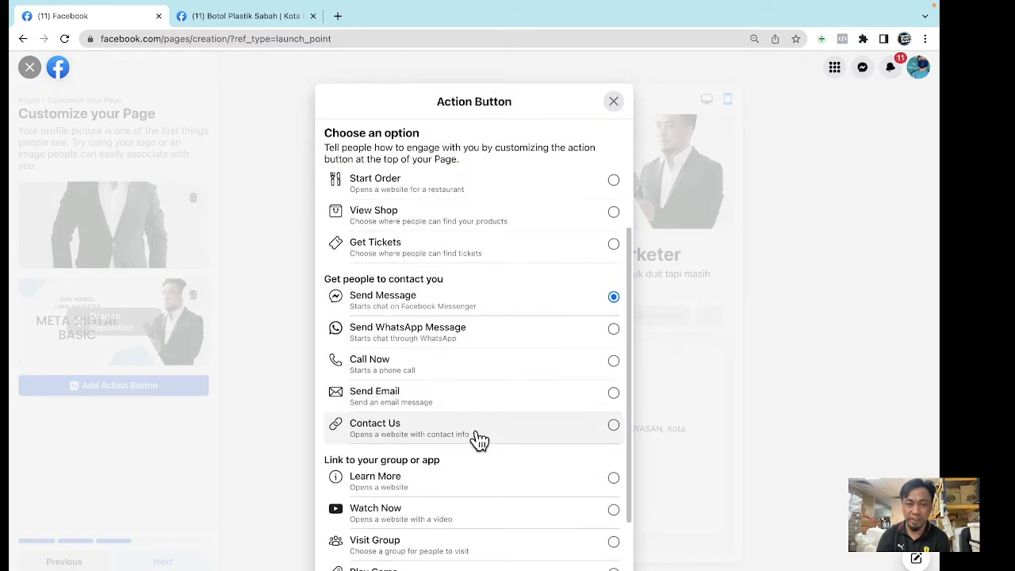
pyautogui.click(736, 435)
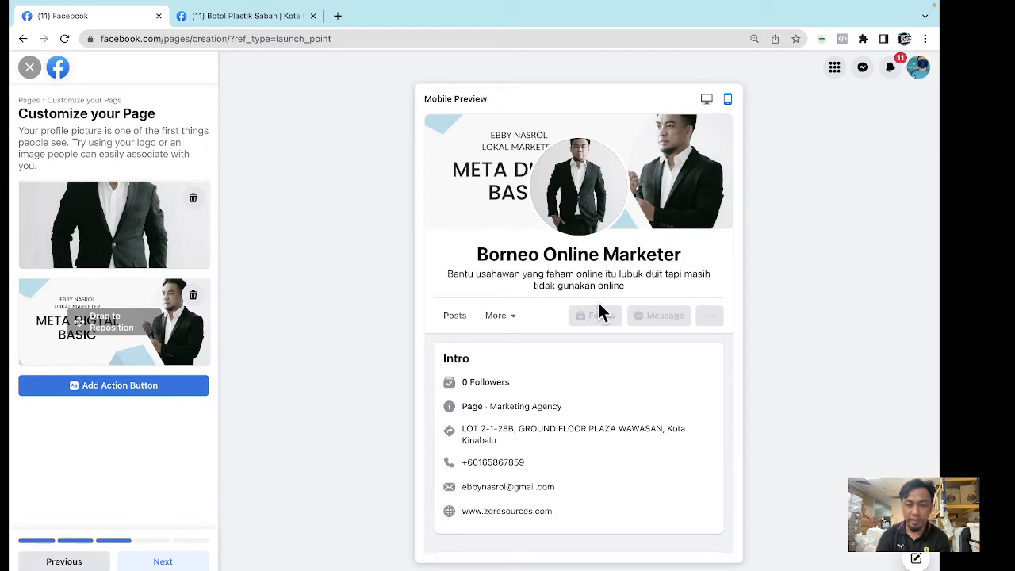
# Continue to the audience-building stage, search the friends list by name and send the matching friend an invitation to the page.
pyautogui.click(168, 560)
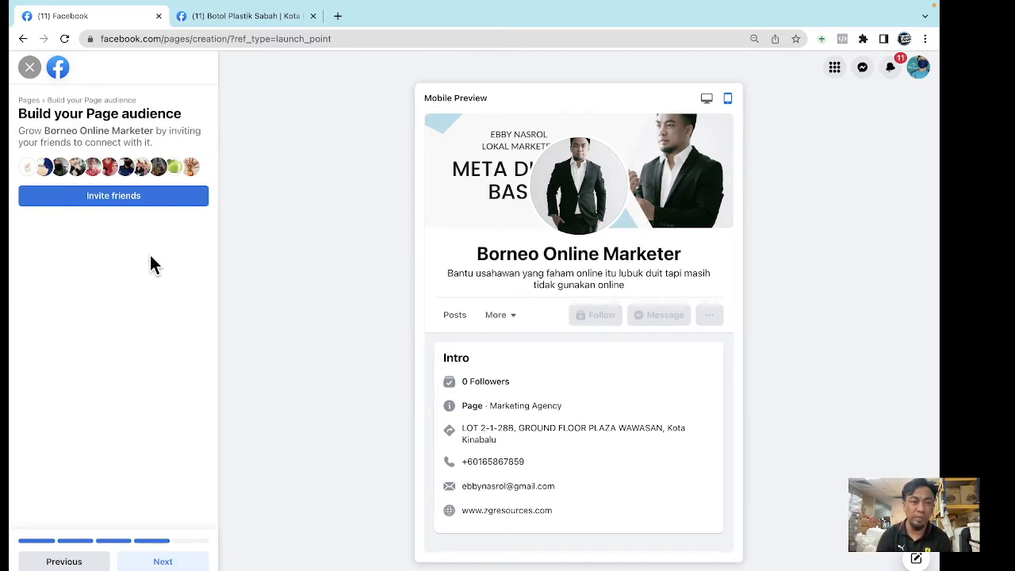
pyautogui.click(130, 208)
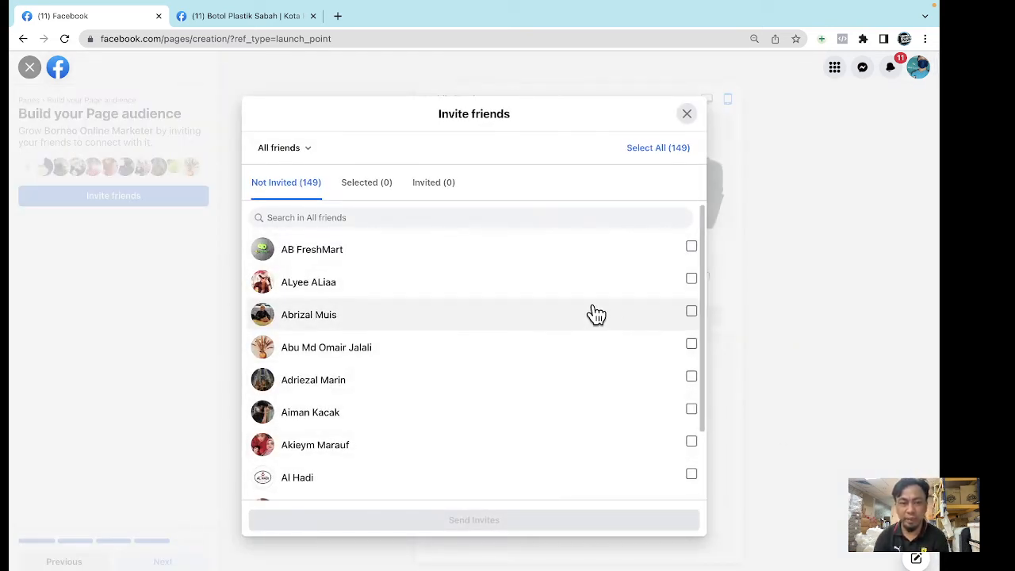
pyautogui.click(544, 215)
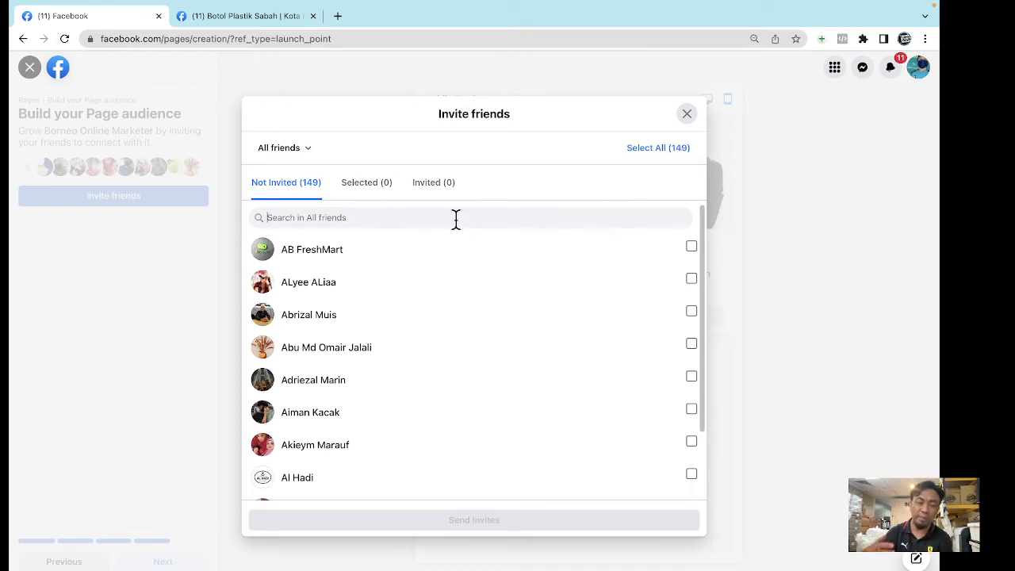
pyautogui.click(409, 217)
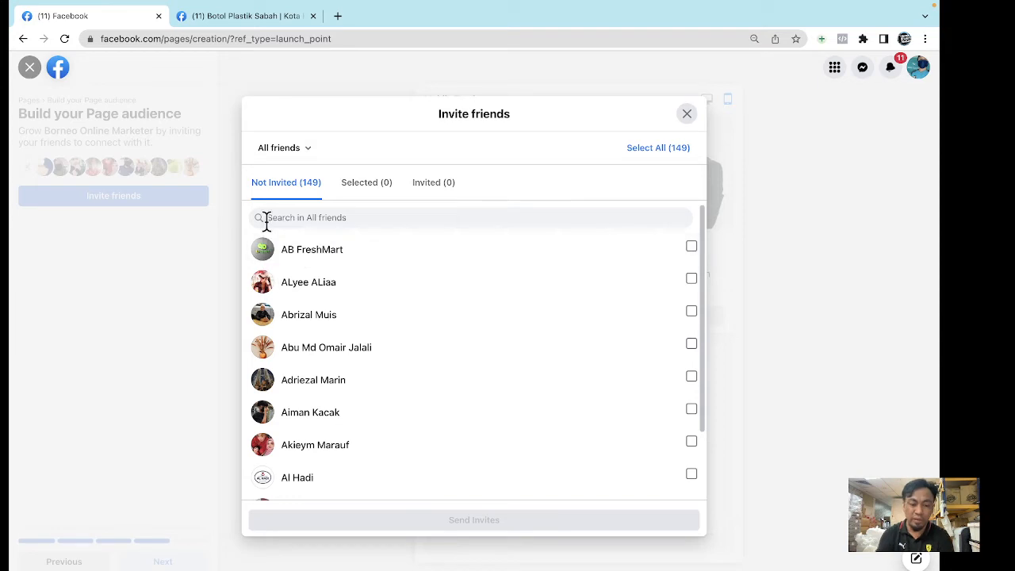
pyautogui.write('ebby')
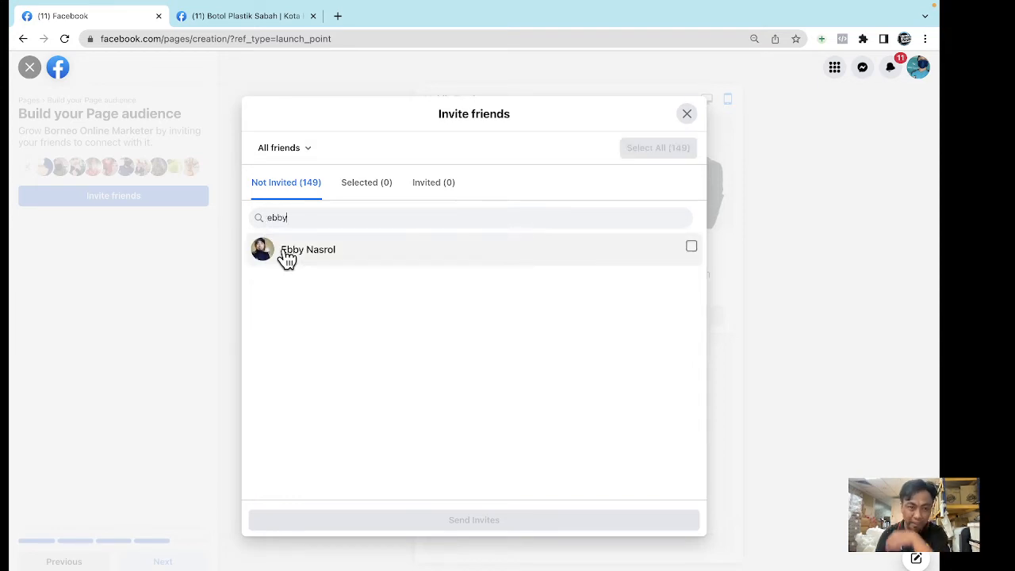
pyautogui.click(287, 252)
pyautogui.click(561, 523)
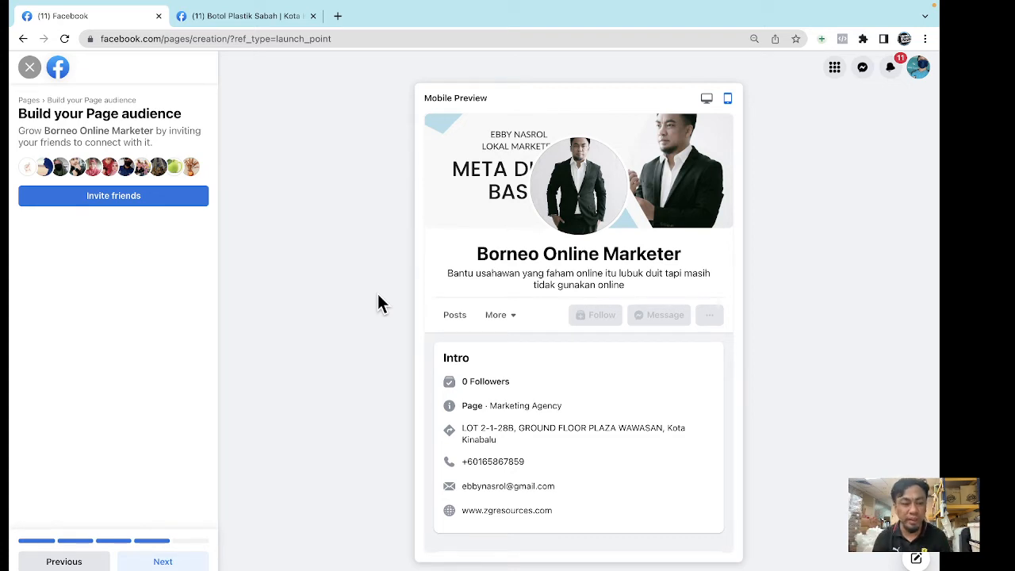
# Finish the page setup with profile notifications on, and start the new page's welcome tour and close it.
pyautogui.click(167, 565)
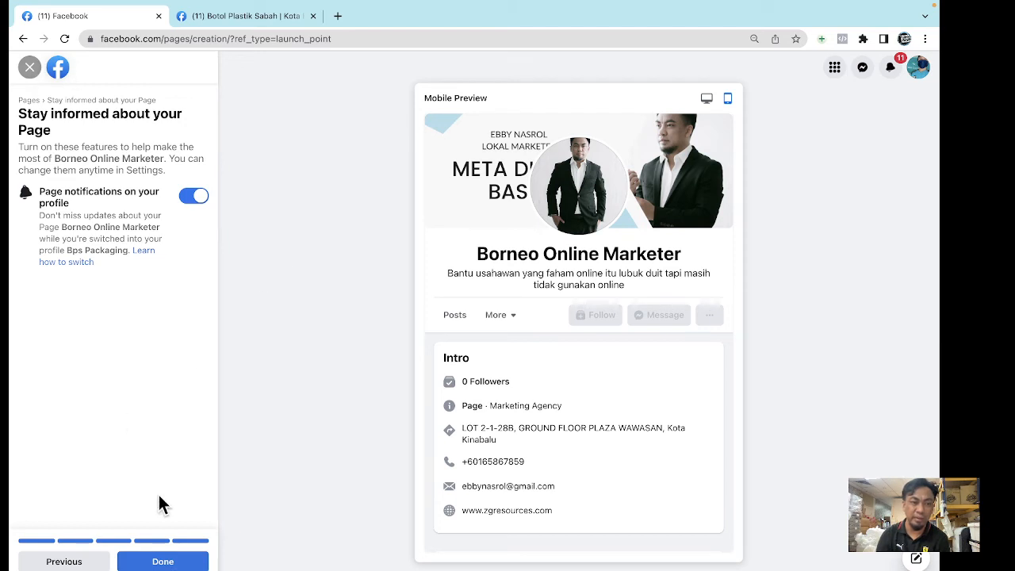
pyautogui.click(166, 559)
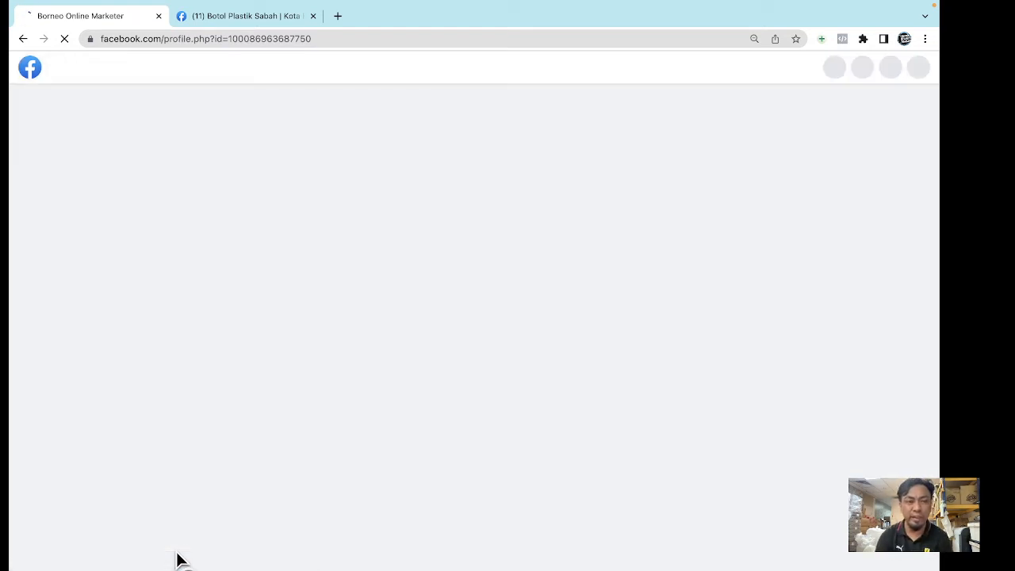
pyautogui.moveTo(159, 8)
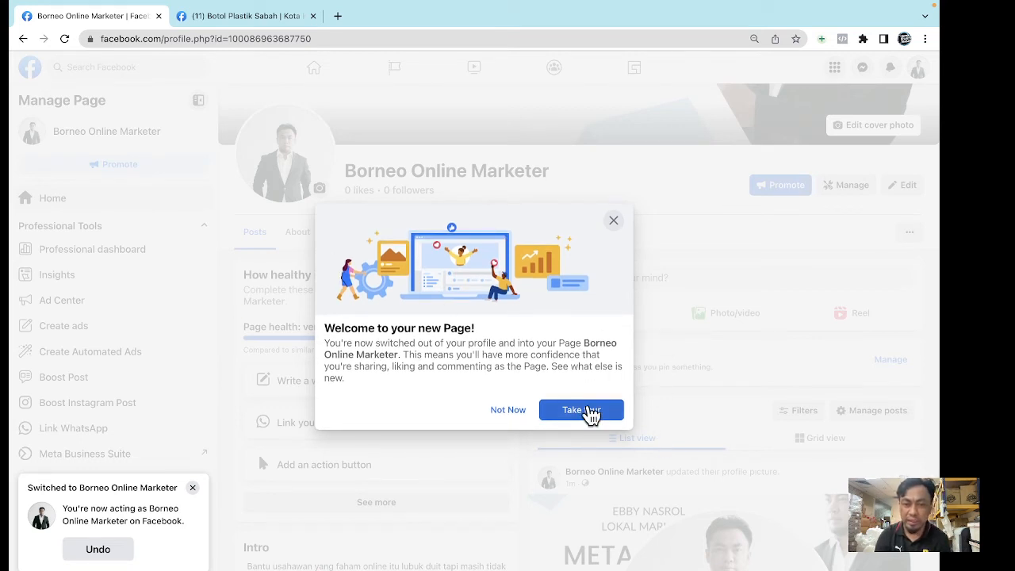
pyautogui.click(583, 411)
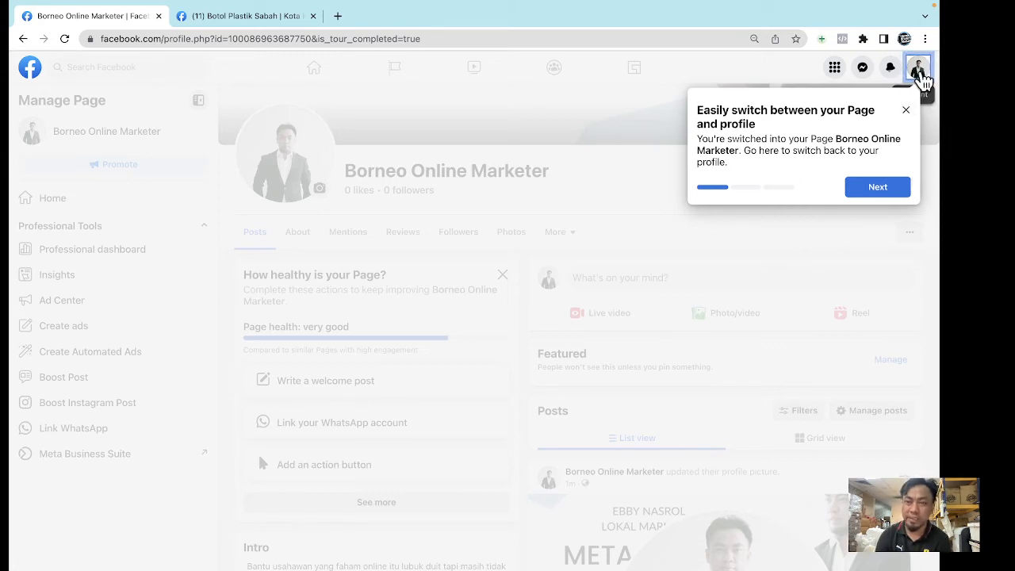
pyautogui.click(918, 70)
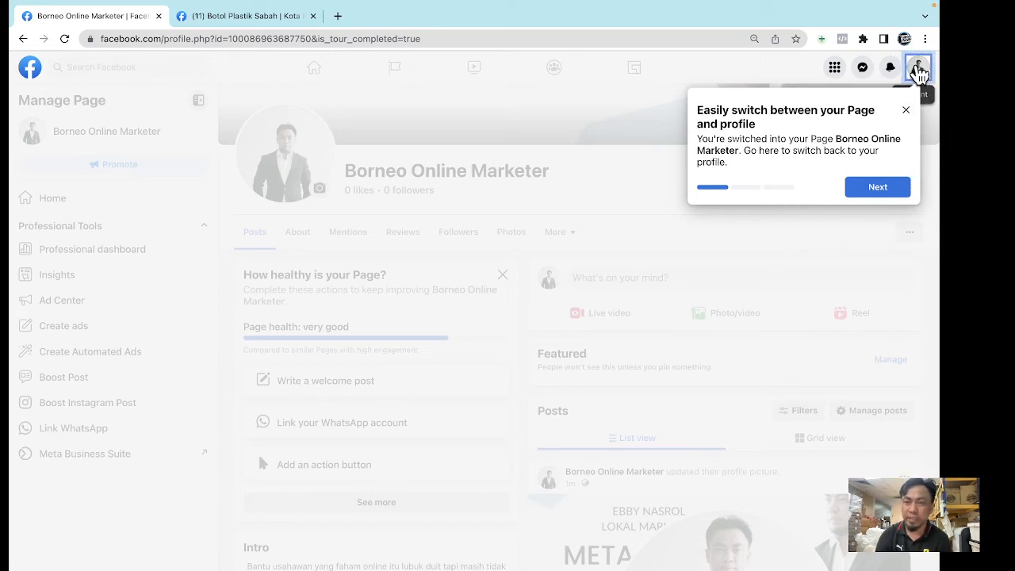
pyautogui.click(885, 116)
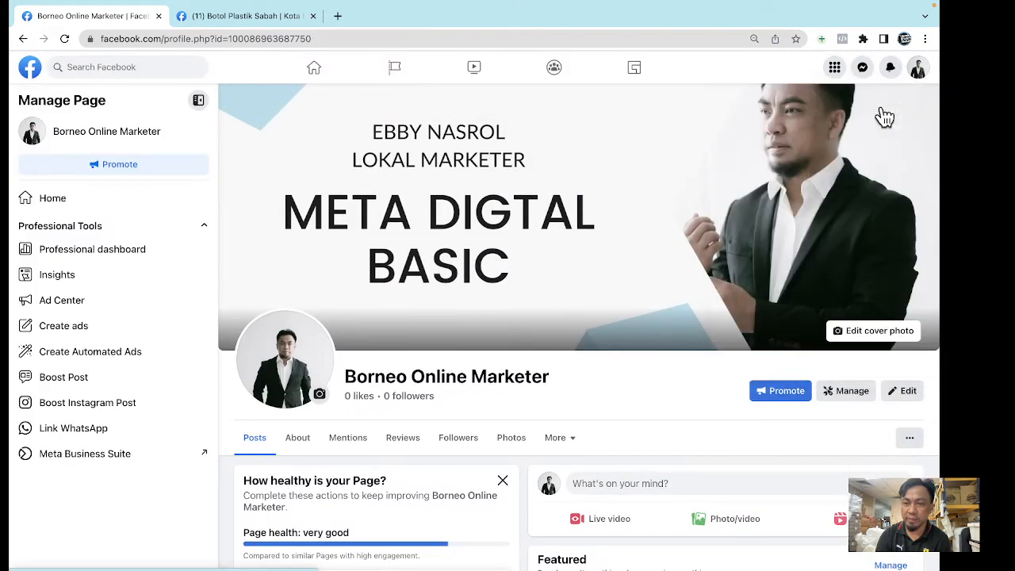
# Switch from the Borneo Online Marketer page back to the Bps Packaging profile.
pyautogui.click(917, 72)
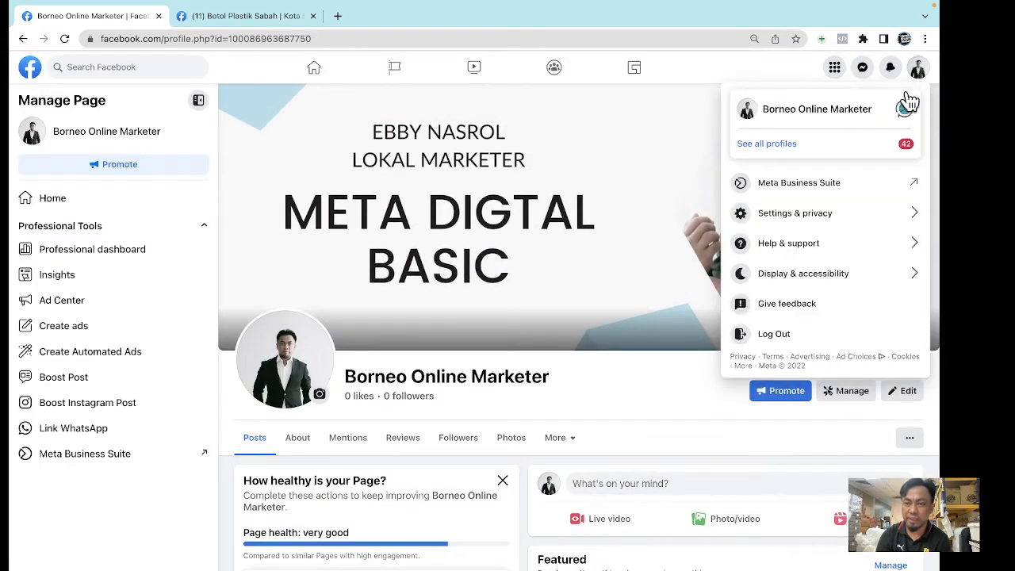
pyautogui.click(907, 111)
pyautogui.scroll(-2, 804, 217)
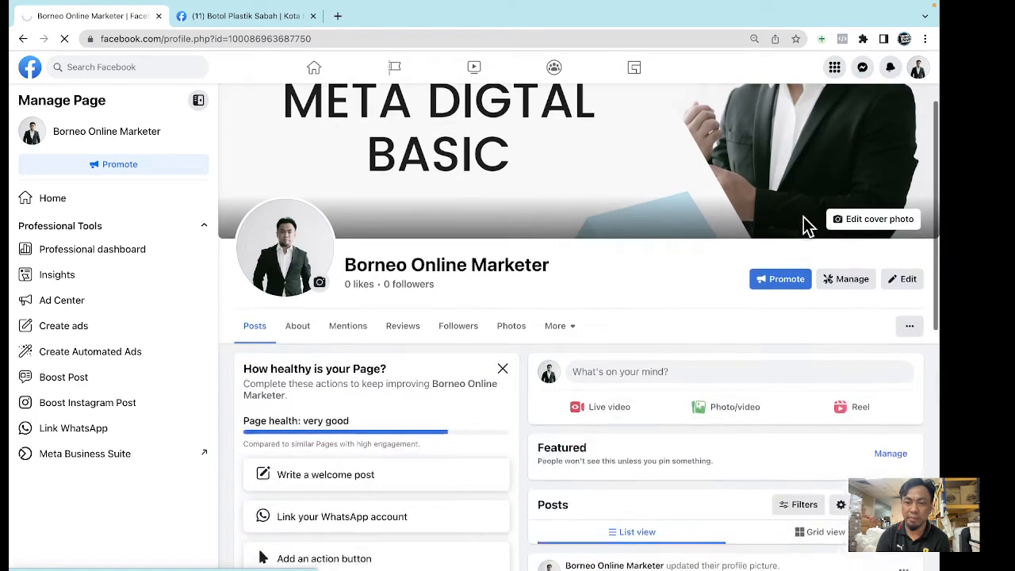
pyautogui.scroll(-3, 803, 226)
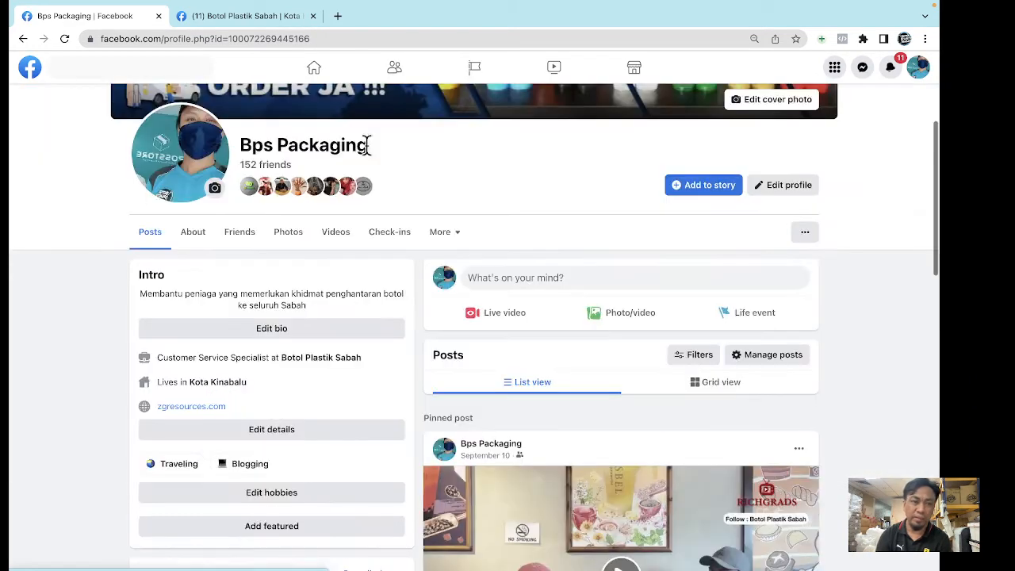
# Return to the Borneo Online Marketer page and examine its cover photo, name, intro details and first post from the profile's view.
pyautogui.click(23, 38)
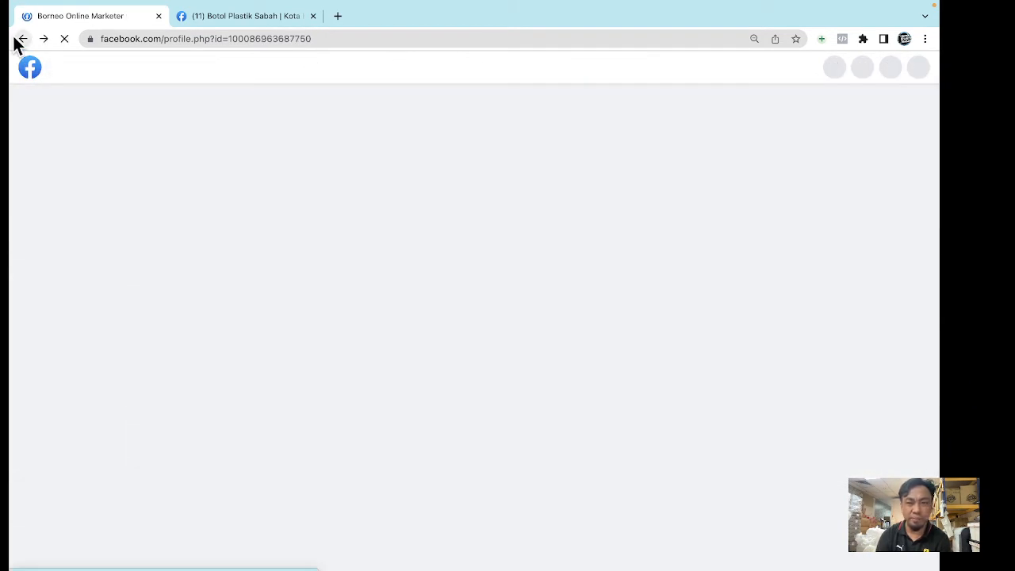
pyautogui.scroll(-2, 471, 314)
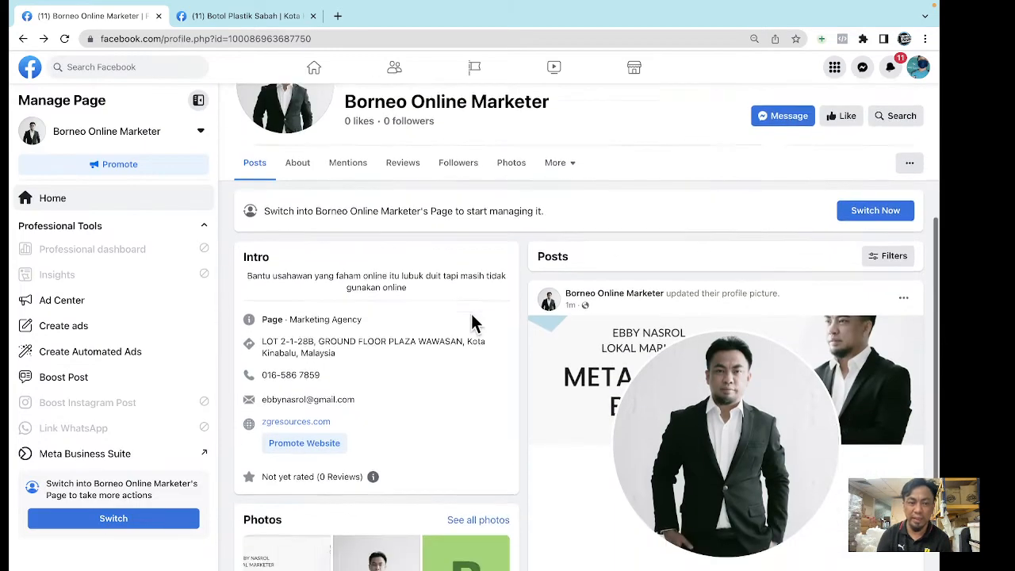
pyautogui.scroll(4, 445, 305)
pyautogui.scroll(-2, 443, 313)
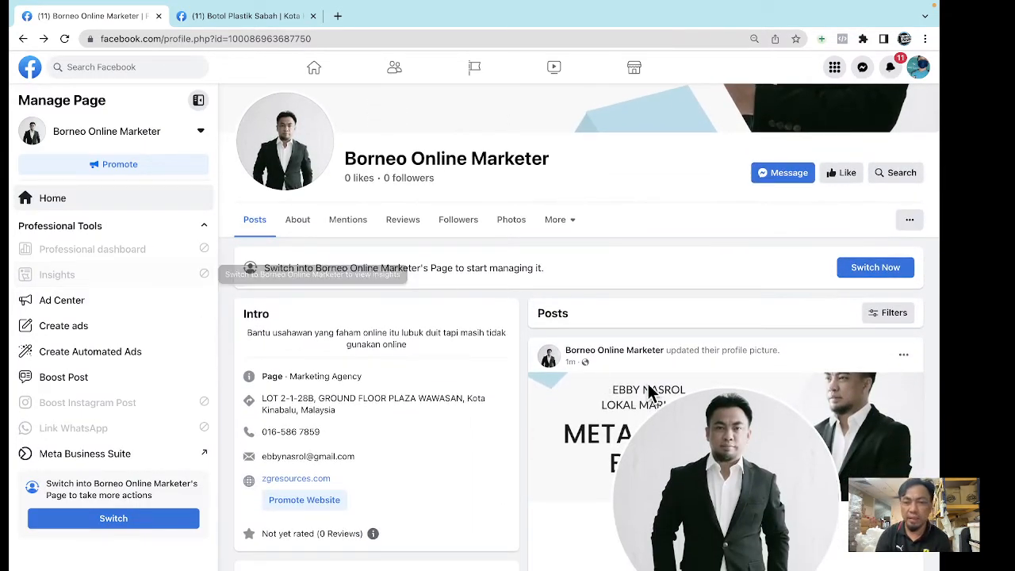
pyautogui.scroll(3, 648, 384)
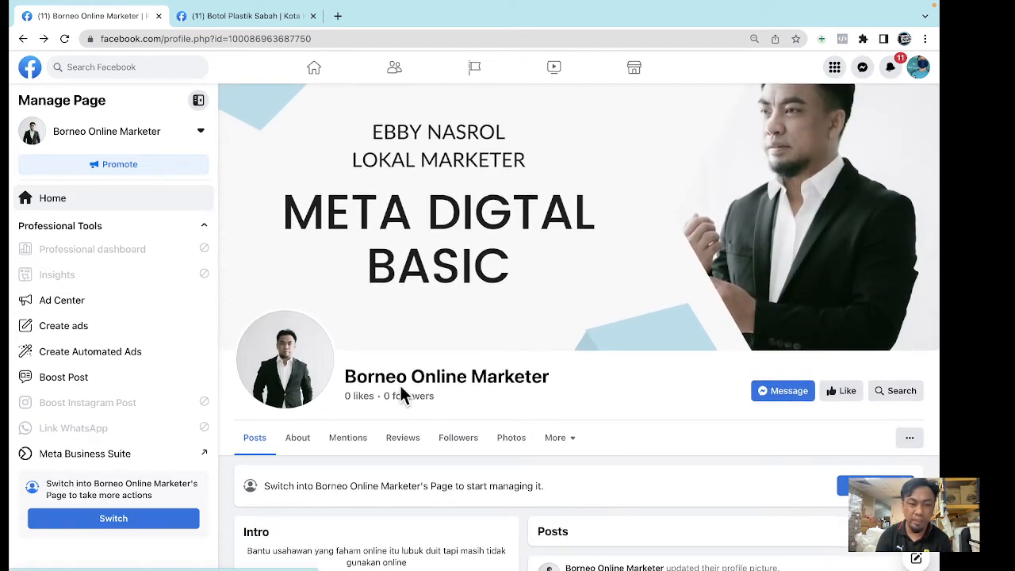
pyautogui.scroll(-1, 492, 408)
pyautogui.scroll(-3, 333, 391)
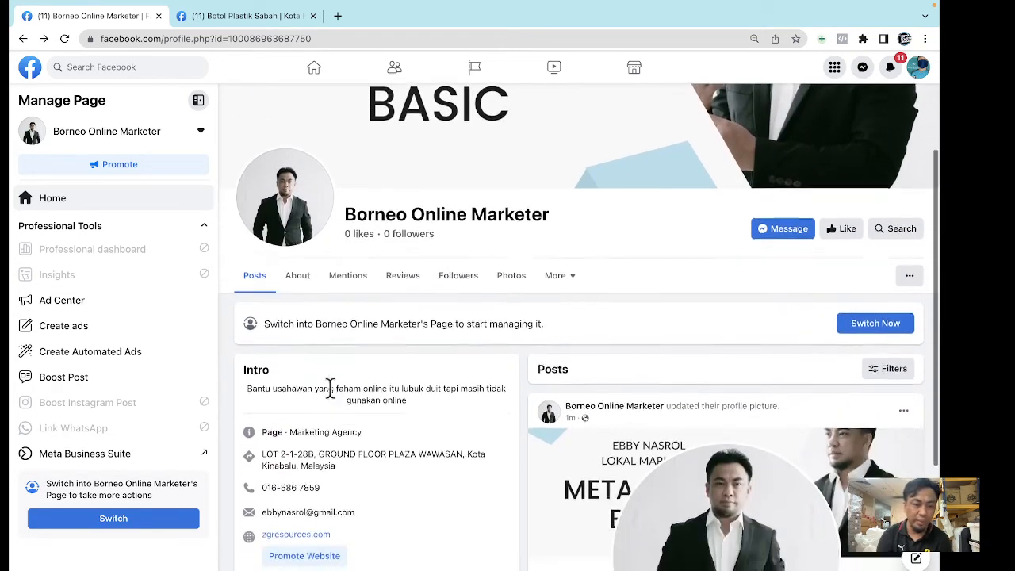
pyautogui.scroll(-1, 321, 377)
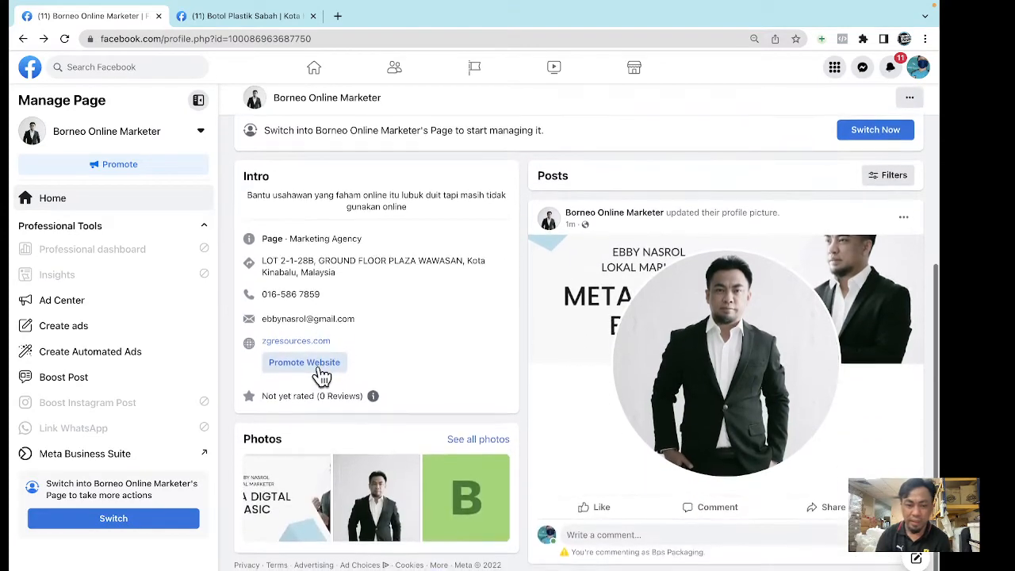
pyautogui.scroll(5, 349, 384)
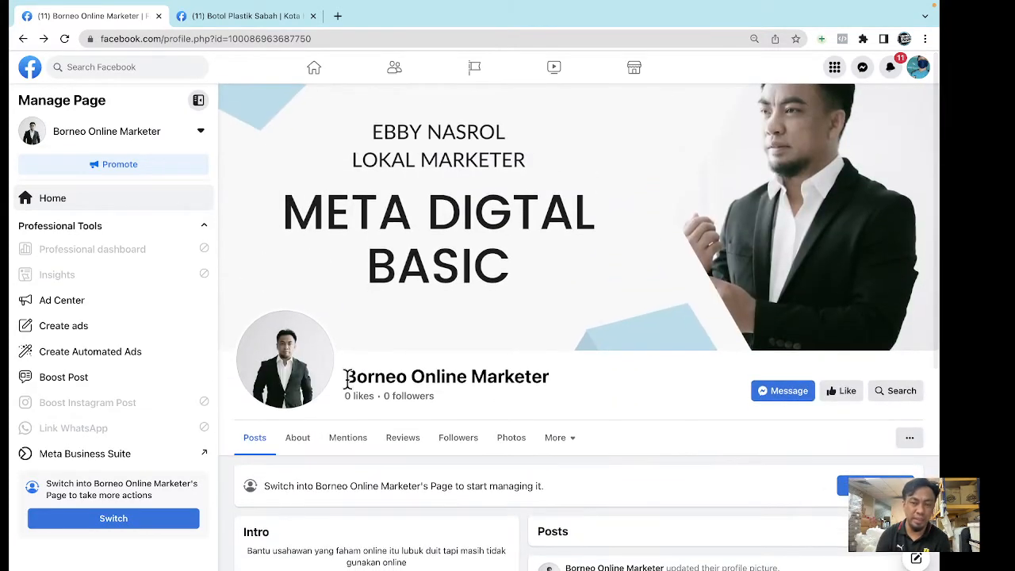